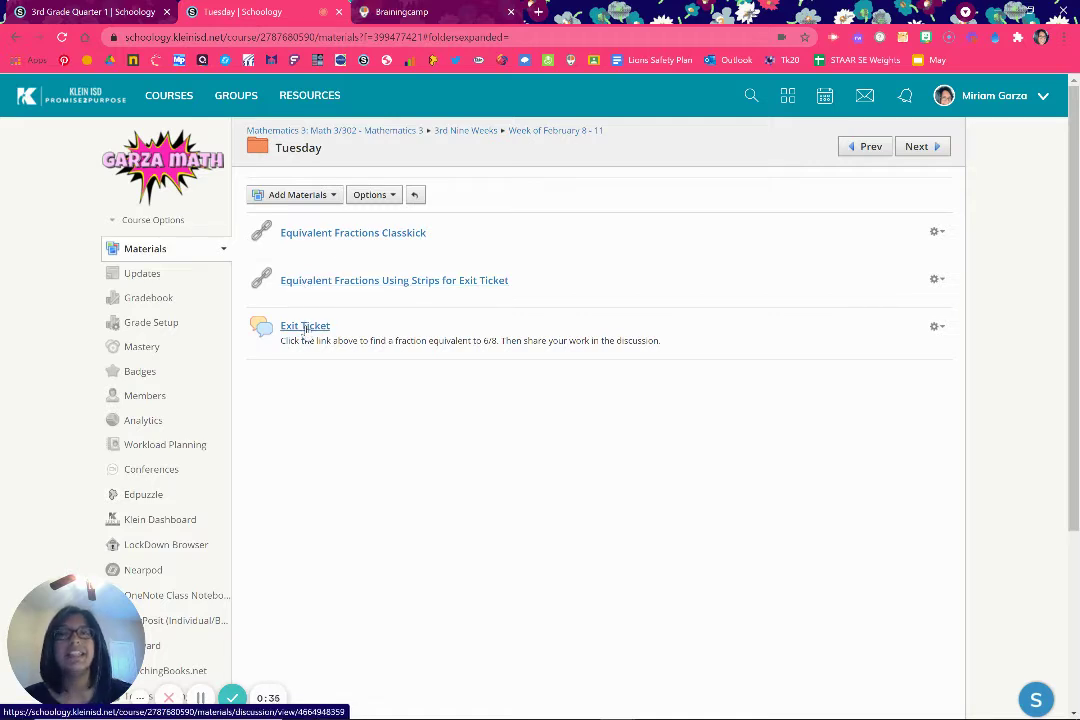
Open the Equivalent Fractions Using Strips for Exit Ticket activity and place one 1/4 tile beneath the row of 1/8 tiles
{"action": "left_click", "coordinate": [305, 328]}
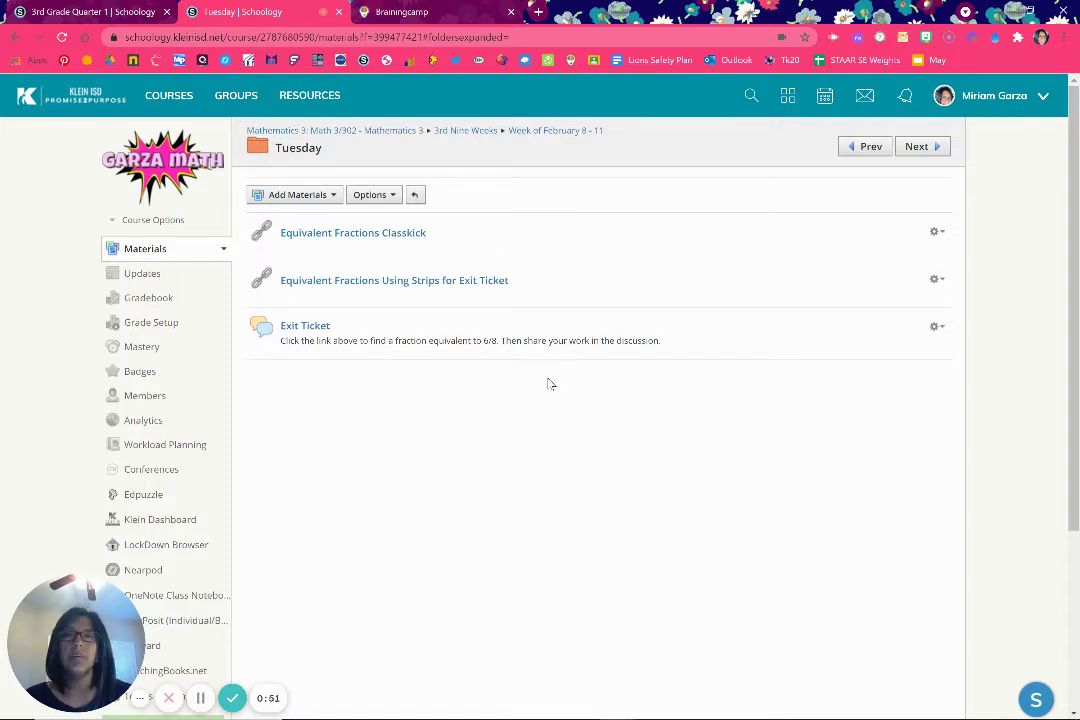
{"action": "left_click", "coordinate": [404, 284]}
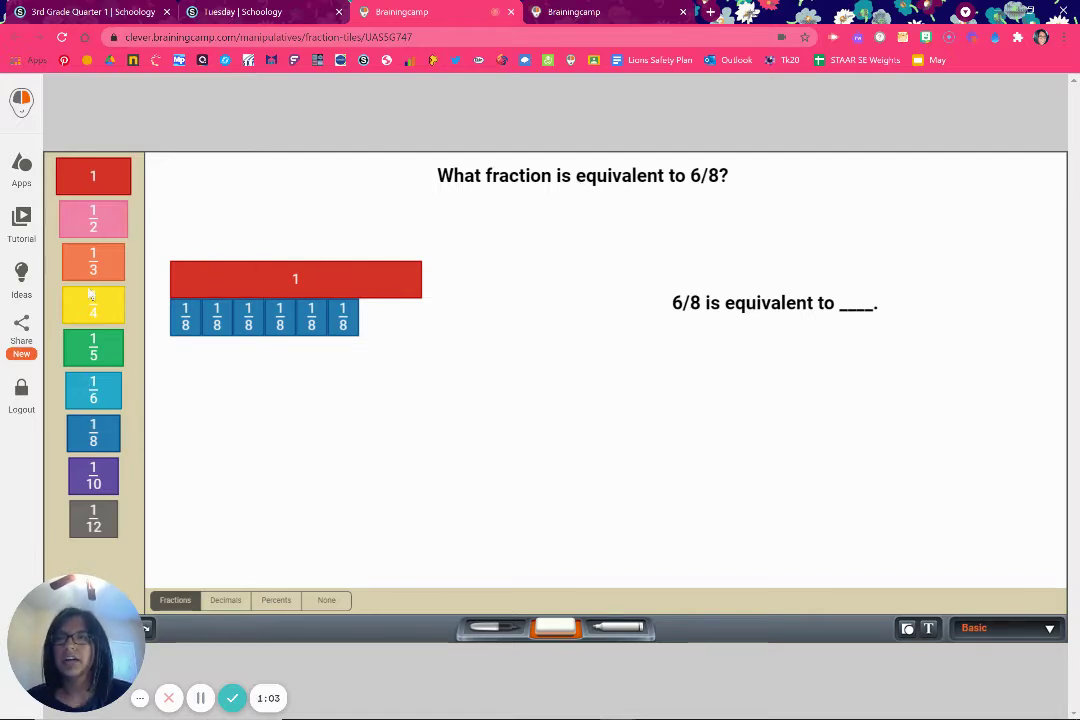
{"action": "left_click_drag", "start_coordinate": [94, 305], "coordinate": [197, 347]}
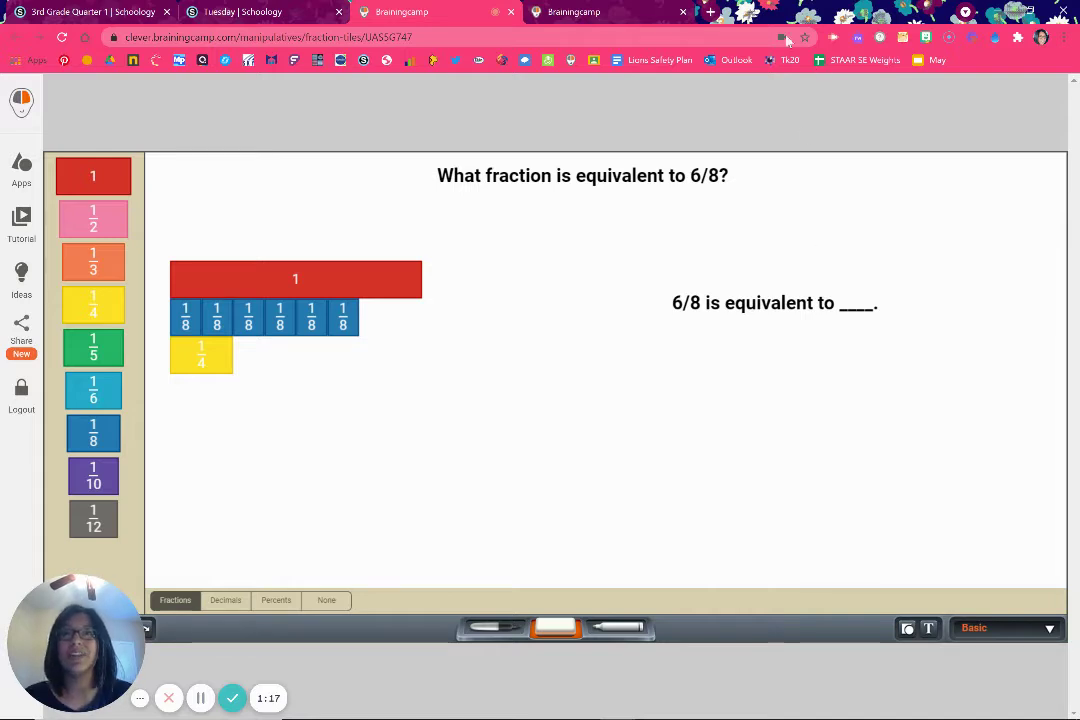
Switch to the Brainingcamp manipulatives page, open Base Ten Blocks, and hide the total value display
{"action": "left_click", "coordinate": [545, 11]}
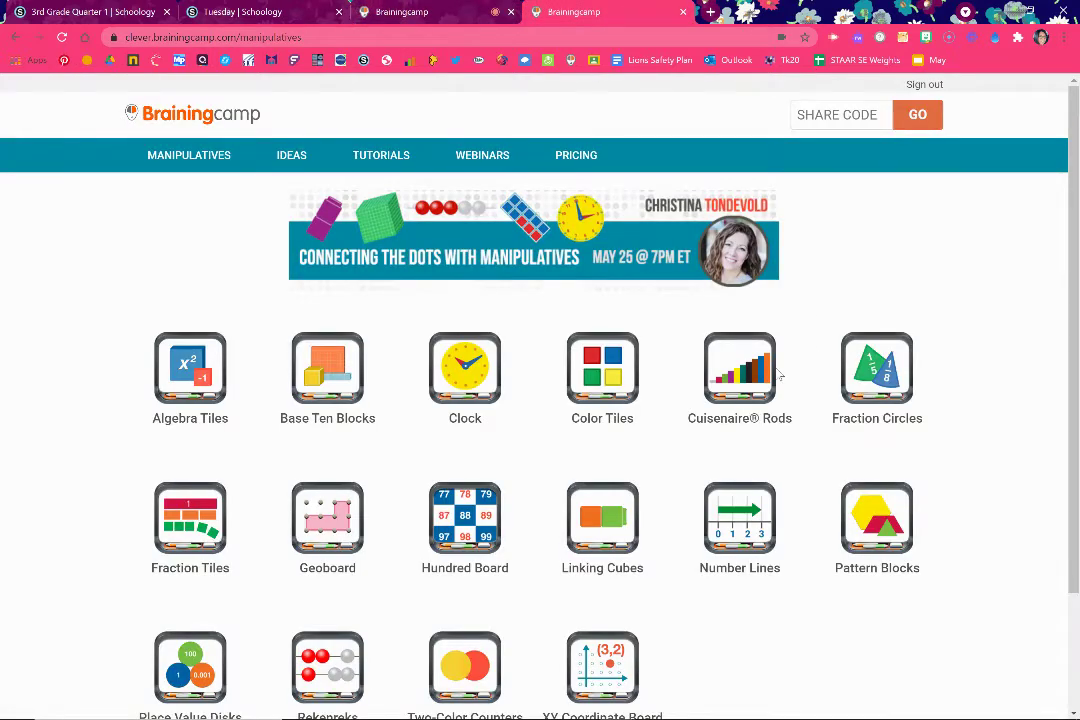
{"action": "left_click", "coordinate": [335, 365]}
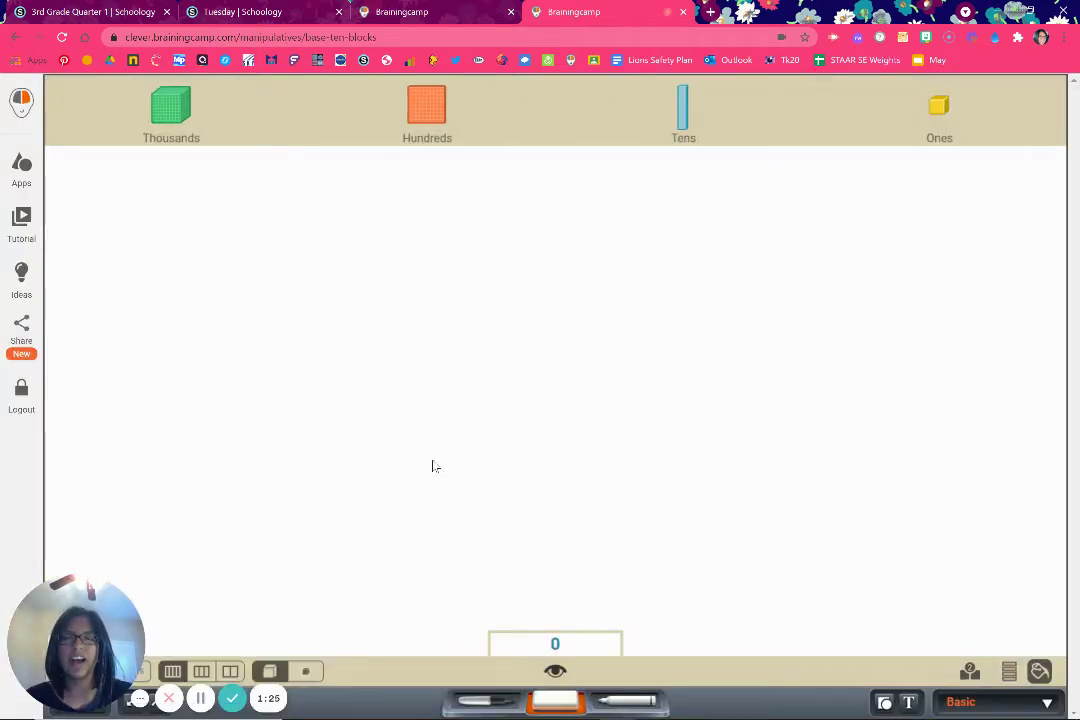
{"action": "left_click", "coordinate": [558, 673]}
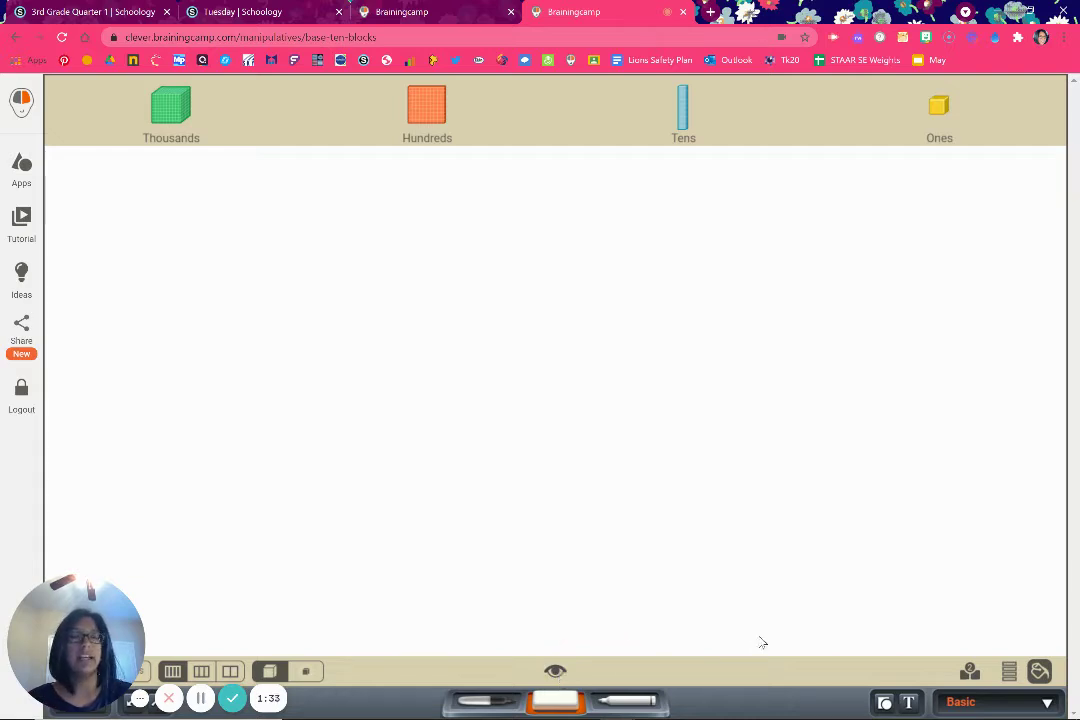
Divide the Base Ten Blocks workspace into 3 rows
{"action": "left_click", "coordinate": [1010, 670]}
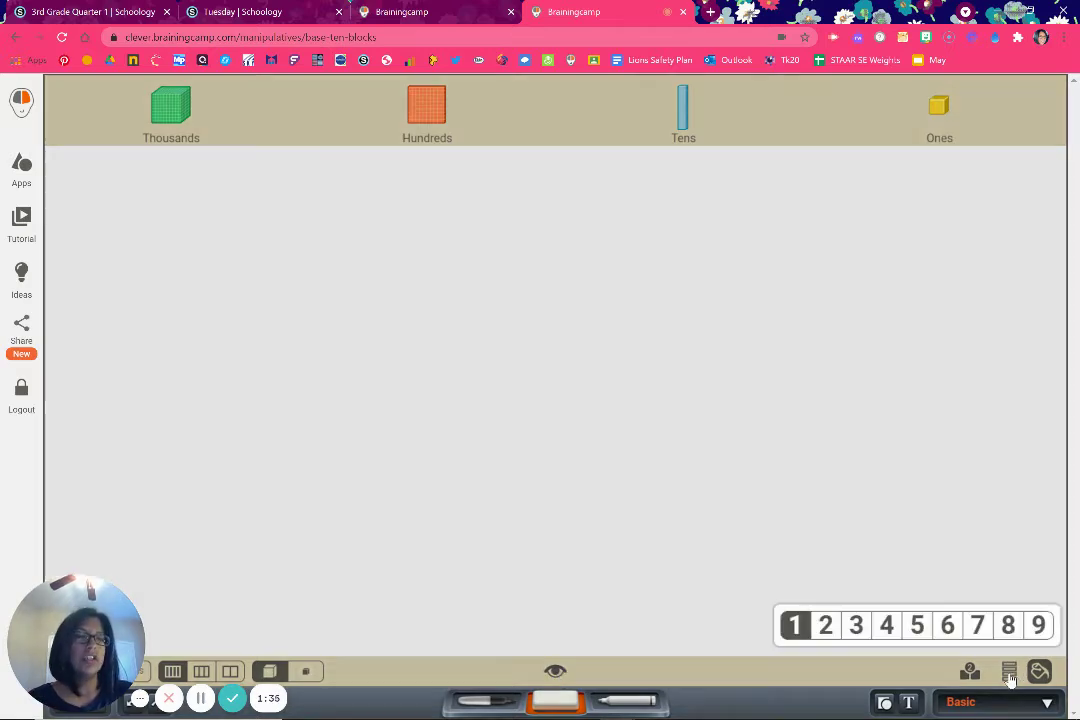
{"action": "left_click", "coordinate": [858, 625]}
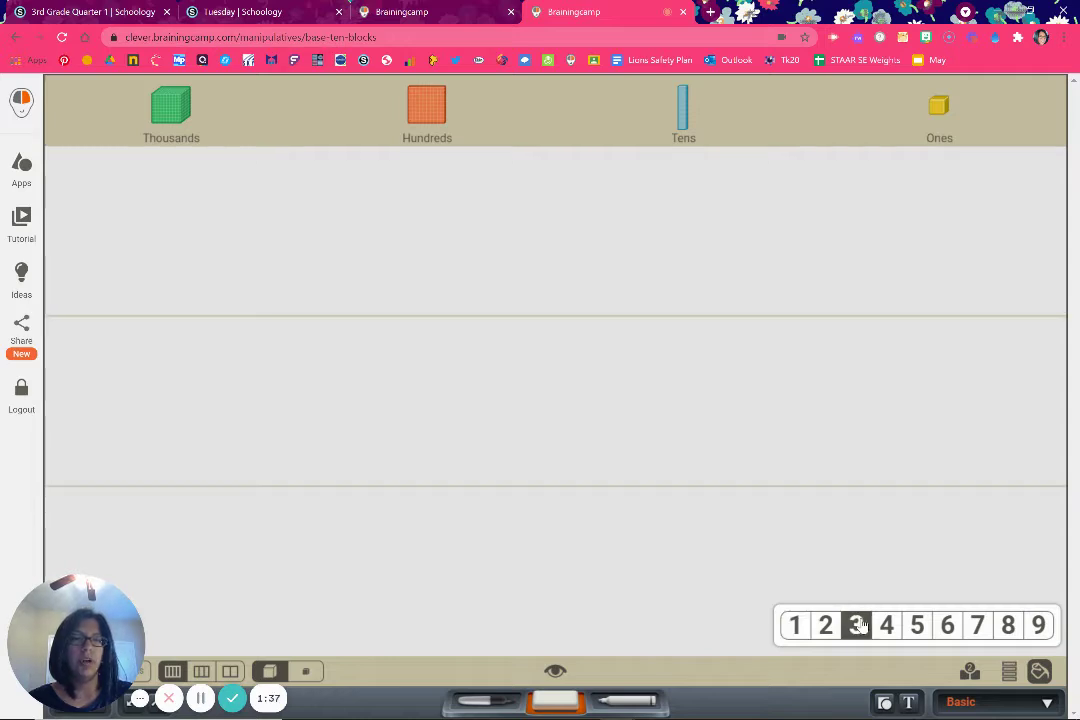
{"action": "left_click", "coordinate": [820, 706]}
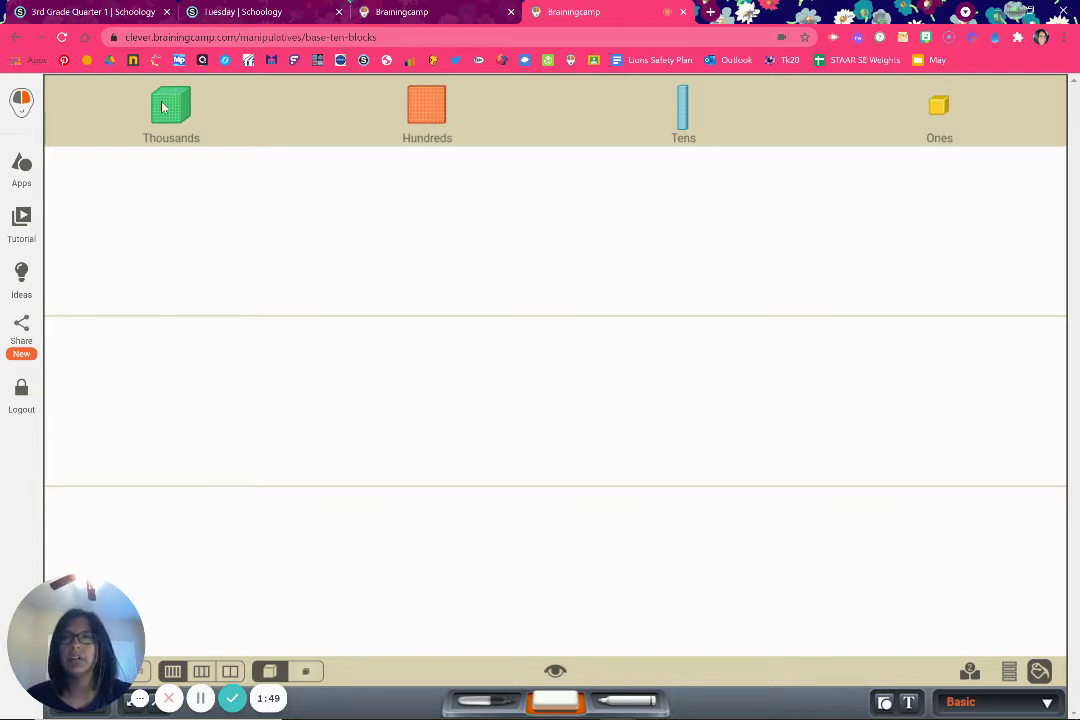
Place two thousands blocks in the first row, displaying the blocks as small round disks
{"action": "left_click_drag", "start_coordinate": [163, 107], "coordinate": [88, 176]}
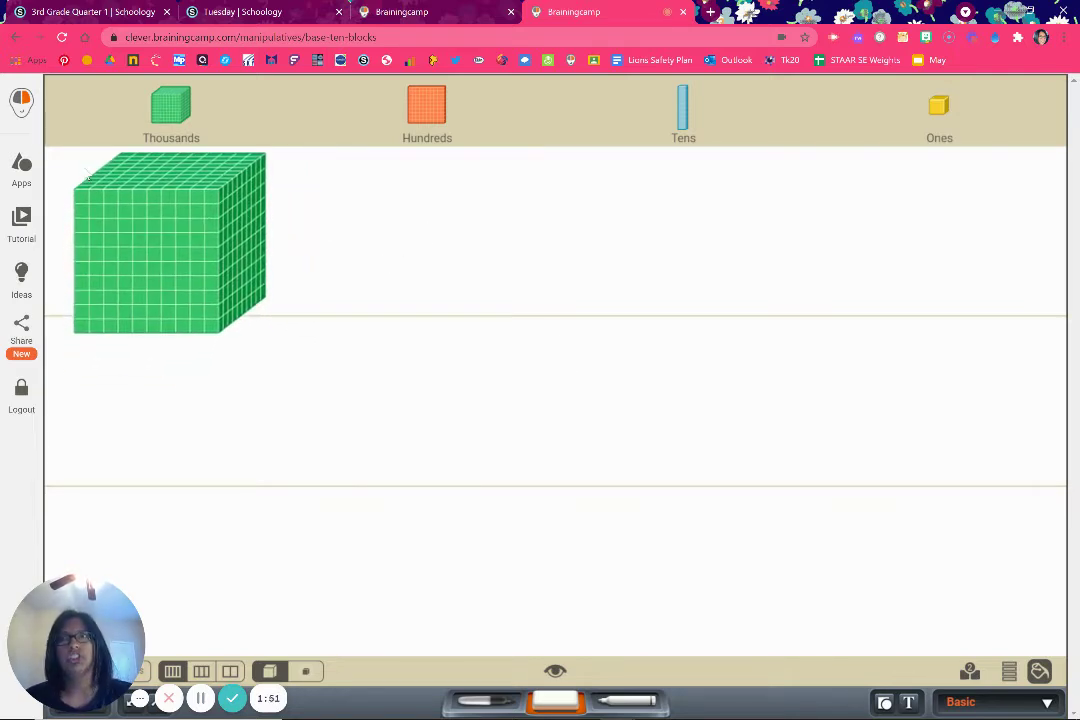
{"action": "left_click", "coordinate": [307, 671]}
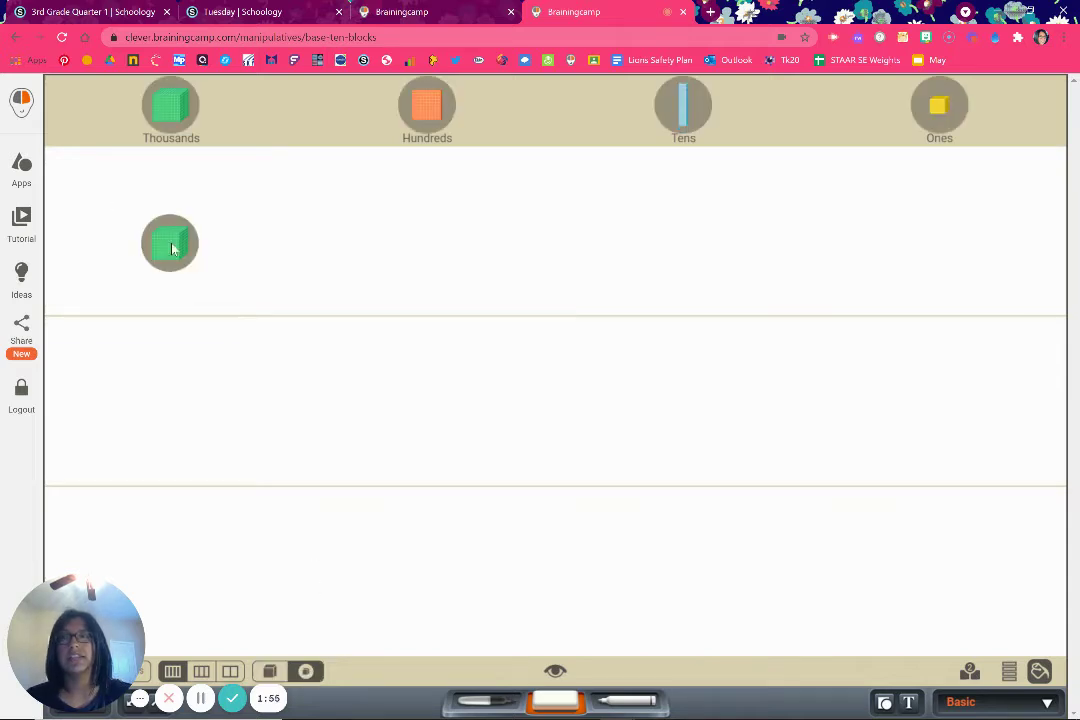
{"action": "left_click_drag", "start_coordinate": [172, 249], "coordinate": [101, 273]}
{"action": "mouse_move", "coordinate": [143, 95]}
{"action": "left_mouse_down"}
{"action": "mouse_move", "coordinate": [176, 186]}
{"action": "mouse_move", "coordinate": [173, 287]}
{"action": "left_mouse_up"}
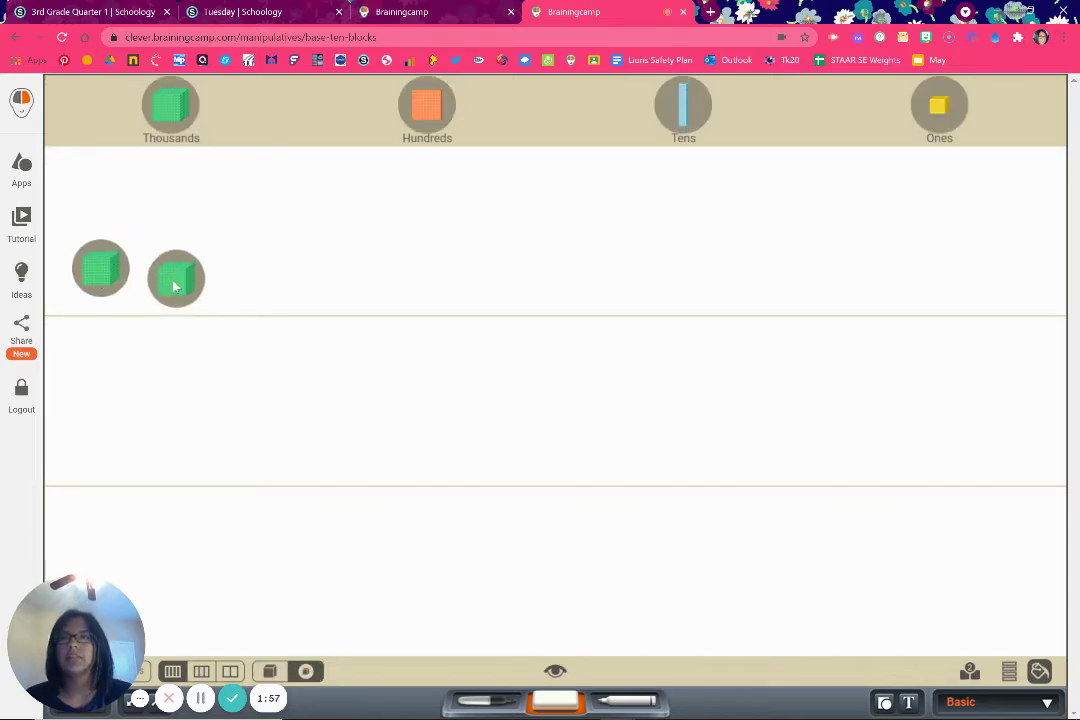
Add three hundreds, two tens and one ones disk to the first row, each beneath its place-value heading
{"action": "left_click_drag", "start_coordinate": [425, 112], "coordinate": [412, 280]}
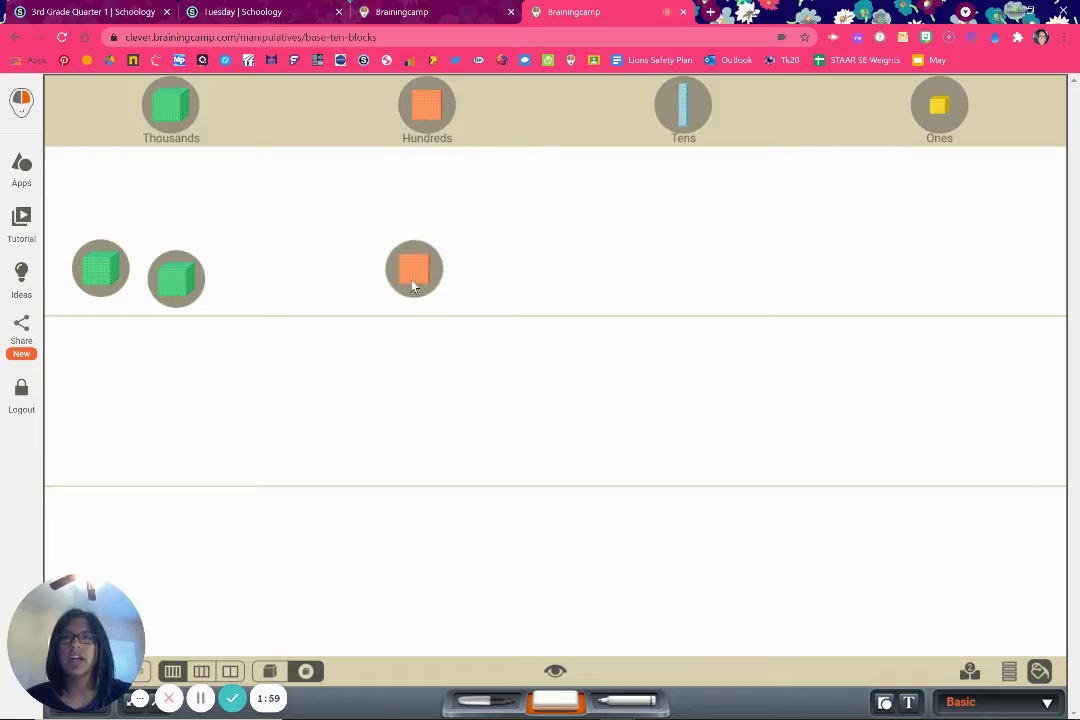
{"action": "left_click_drag", "start_coordinate": [427, 108], "coordinate": [470, 268]}
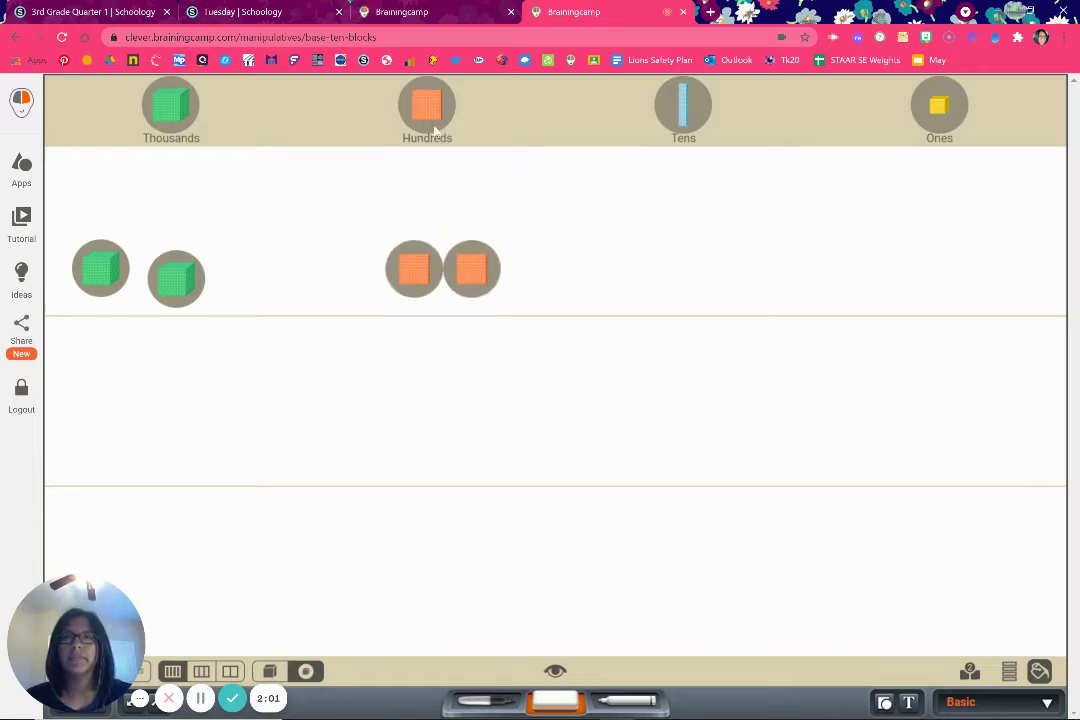
{"action": "mouse_move", "coordinate": [427, 108]}
{"action": "left_mouse_down"}
{"action": "mouse_move", "coordinate": [547, 287]}
{"action": "mouse_move", "coordinate": [535, 296]}
{"action": "left_mouse_up"}
{"action": "left_click_drag", "start_coordinate": [683, 105], "coordinate": [688, 270]}
{"action": "left_click_drag", "start_coordinate": [683, 105], "coordinate": [742, 260]}
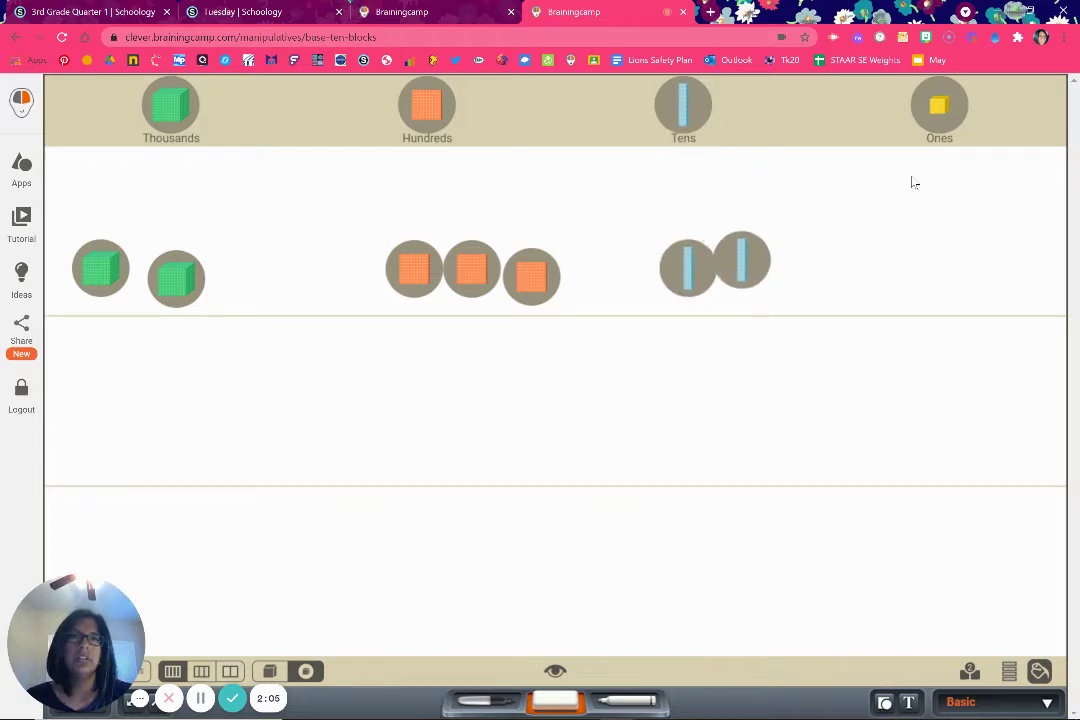
{"action": "left_click_drag", "start_coordinate": [941, 106], "coordinate": [961, 274]}
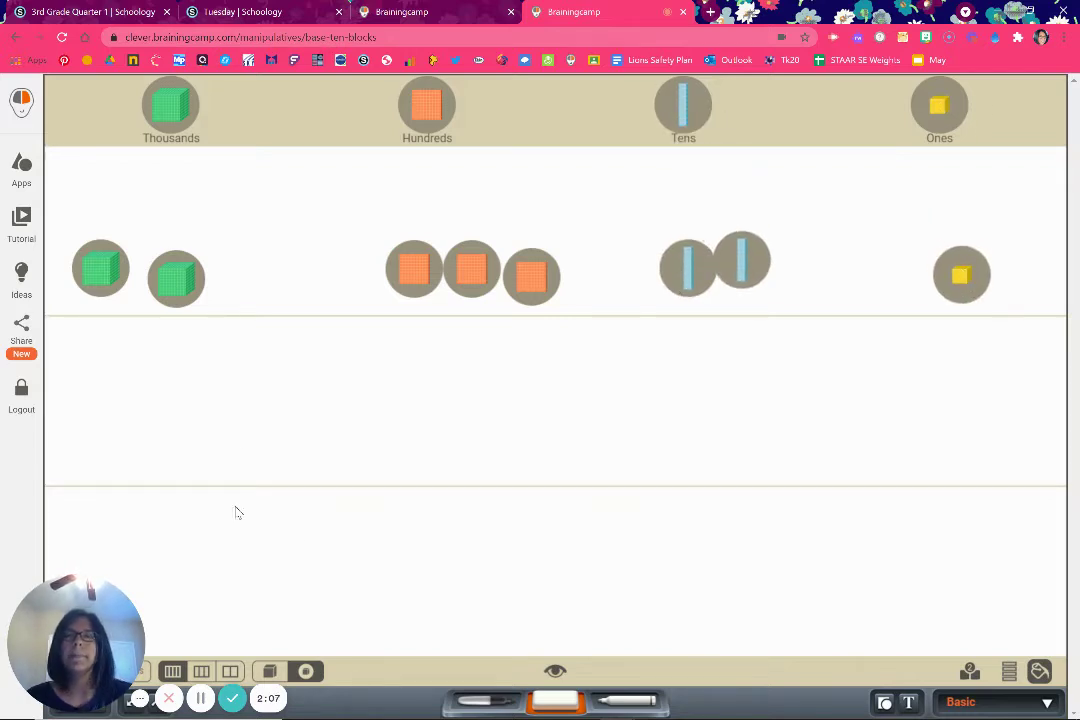
Add the text label "Way #1" and place it at the upper-left corner of the second row
{"action": "left_click", "coordinate": [910, 703]}
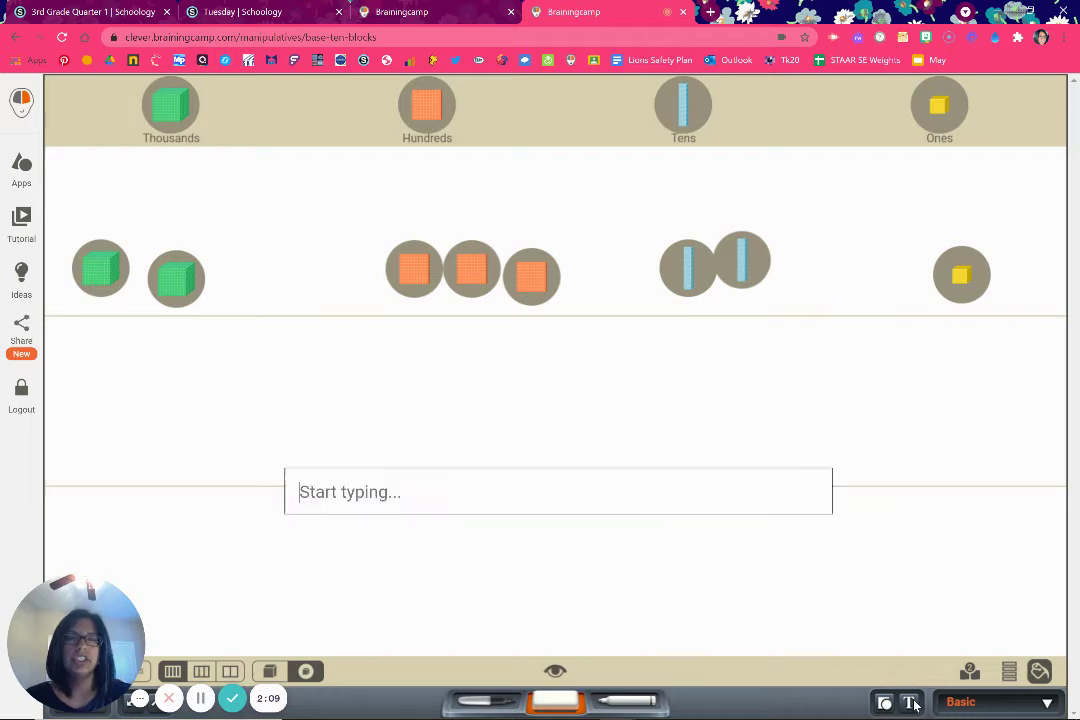
{"action": "left_click", "coordinate": [369, 495]}
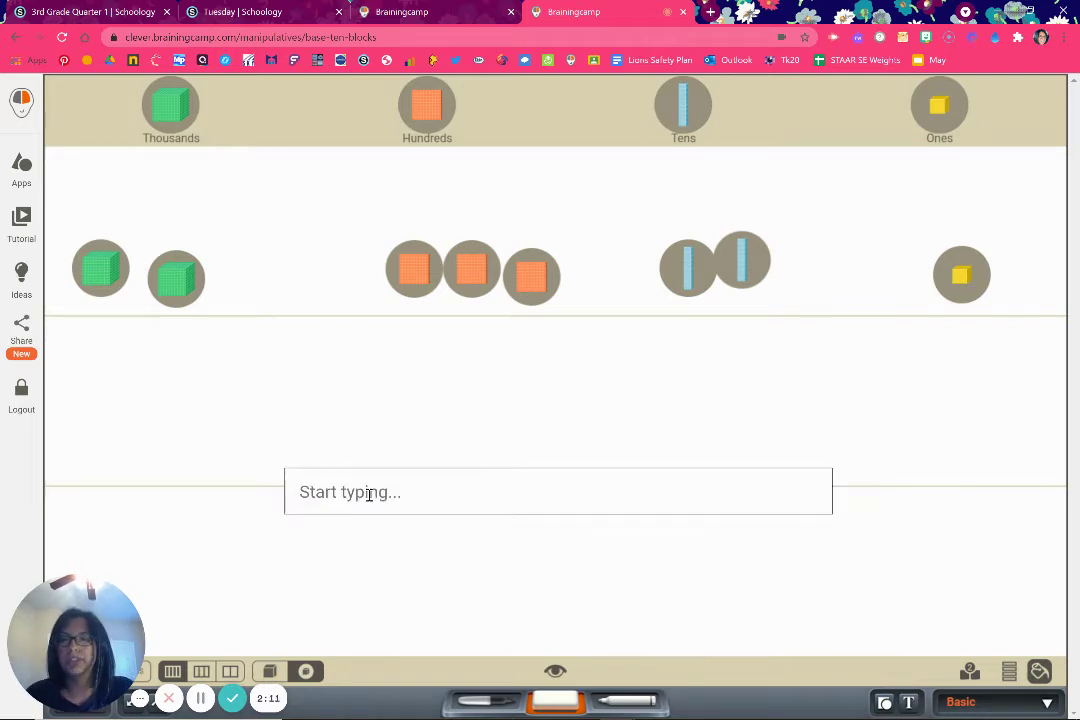
{"action": "type", "text": "WAy #1"}
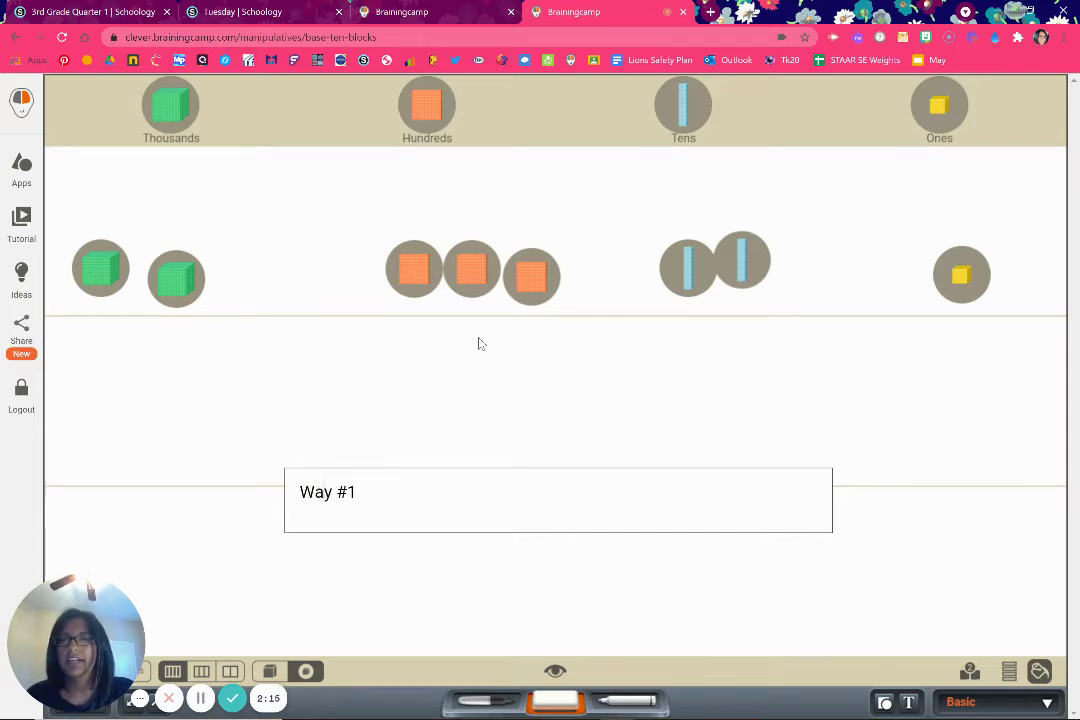
{"action": "left_click", "coordinate": [422, 357]}
{"action": "left_click_drag", "start_coordinate": [330, 505], "coordinate": [83, 347]}
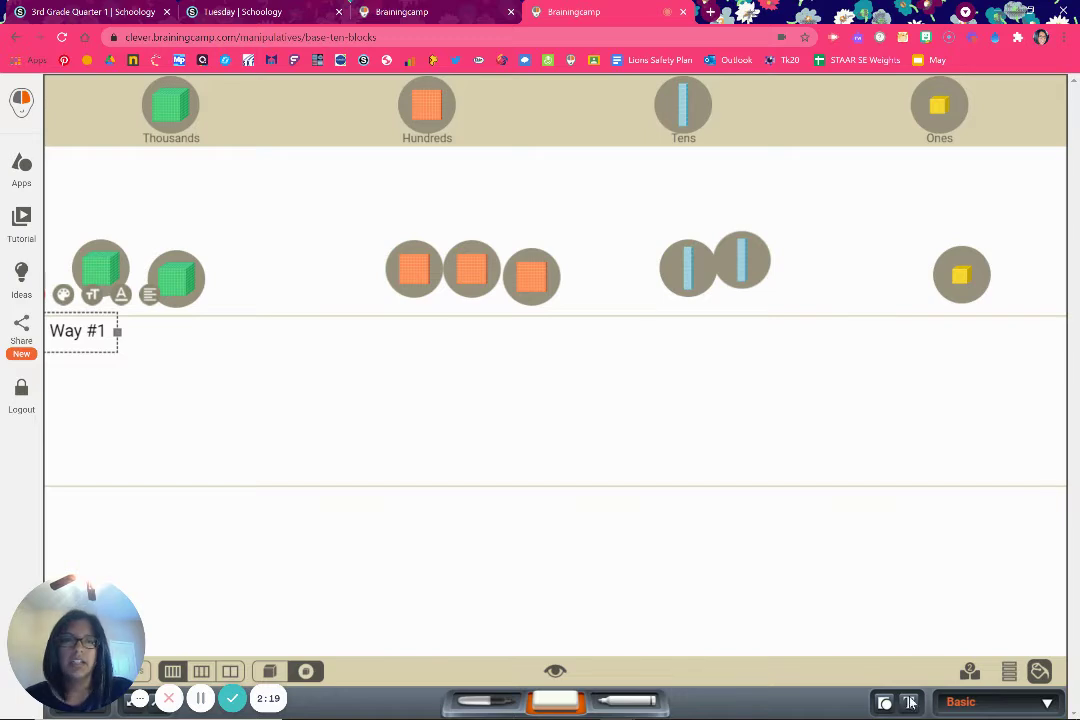
Add the text label "Way #2" and place it at the upper-left corner of the third row
{"action": "left_click", "coordinate": [766, 594]}
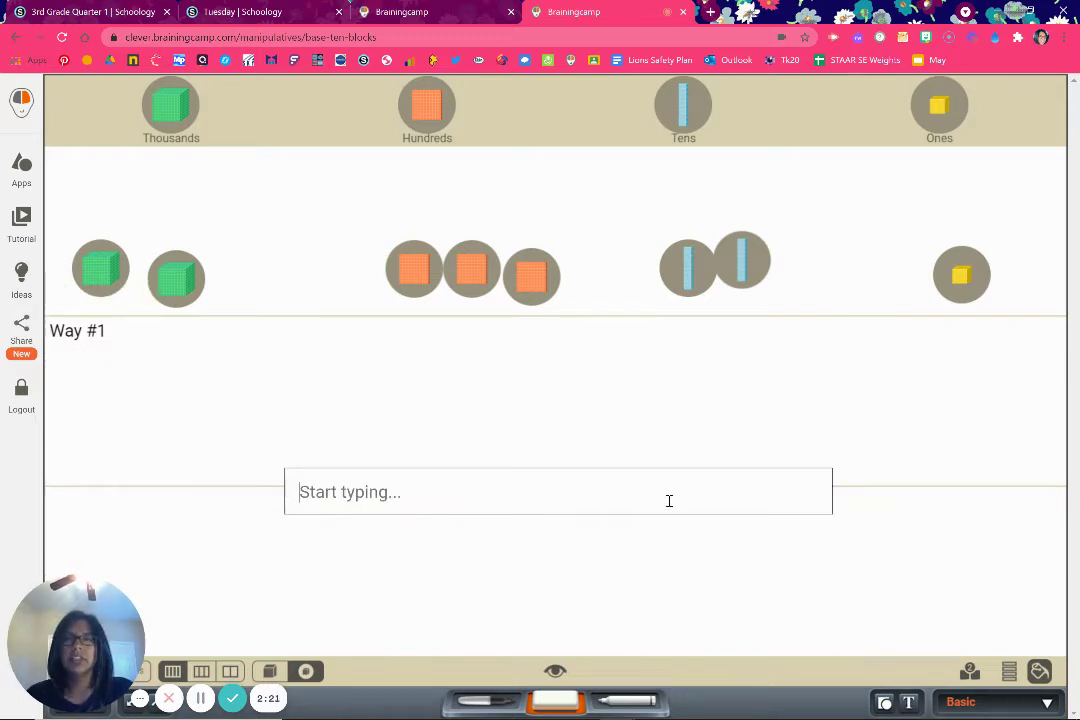
{"action": "type", "text": "Way #2"}
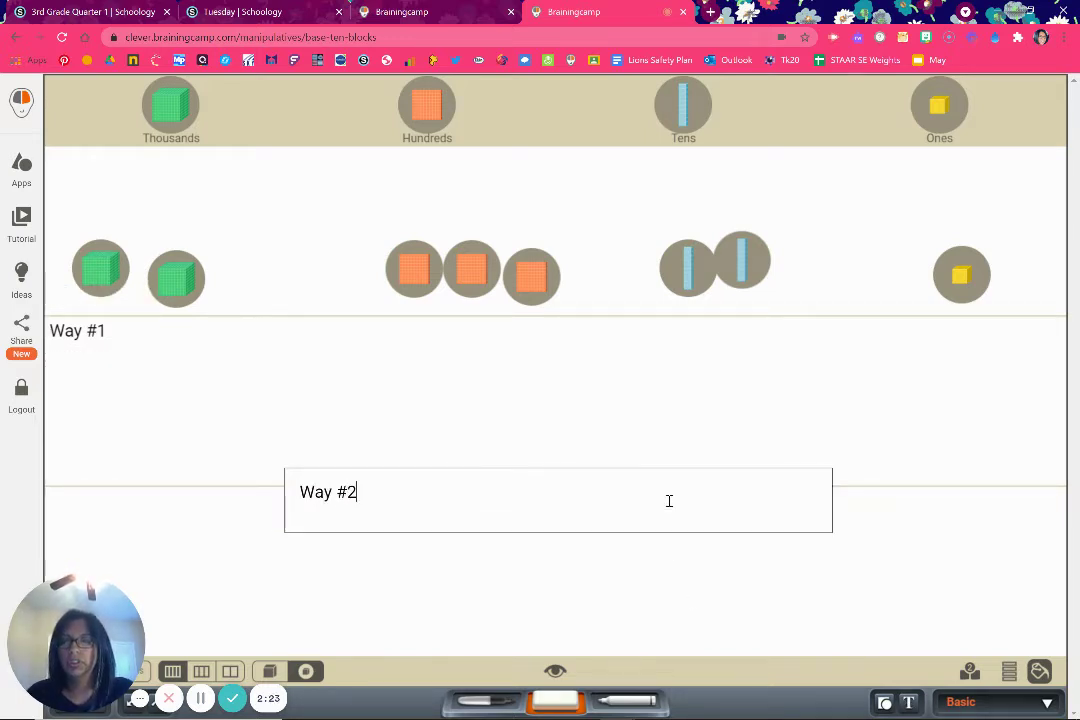
{"action": "left_click", "coordinate": [559, 436]}
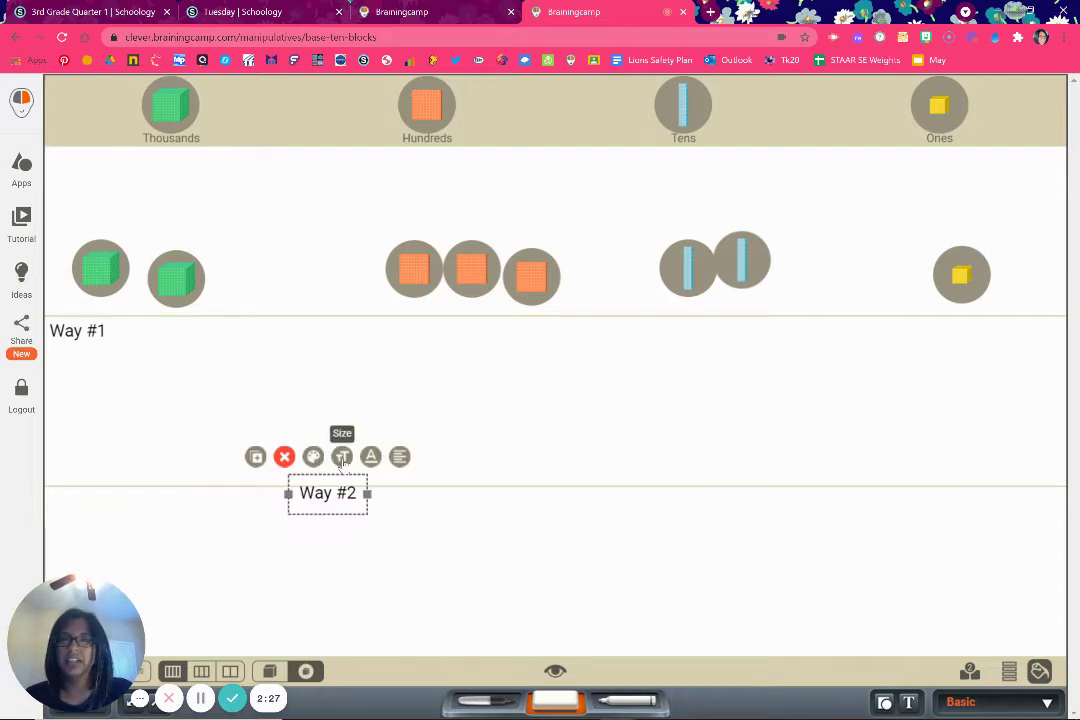
{"action": "left_click_drag", "start_coordinate": [339, 498], "coordinate": [88, 506]}
Start a new text box reading "Create 2 different ways to represent the number given at the top row."
{"action": "left_click", "coordinate": [910, 702]}
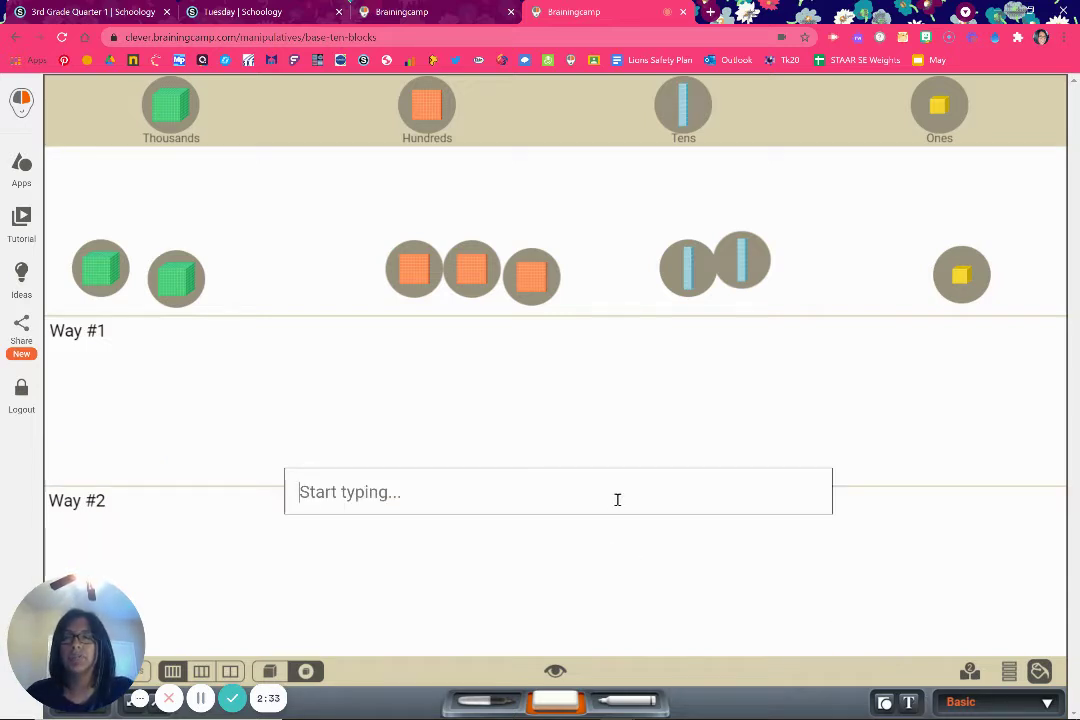
{"action": "type", "text": "Cr"}
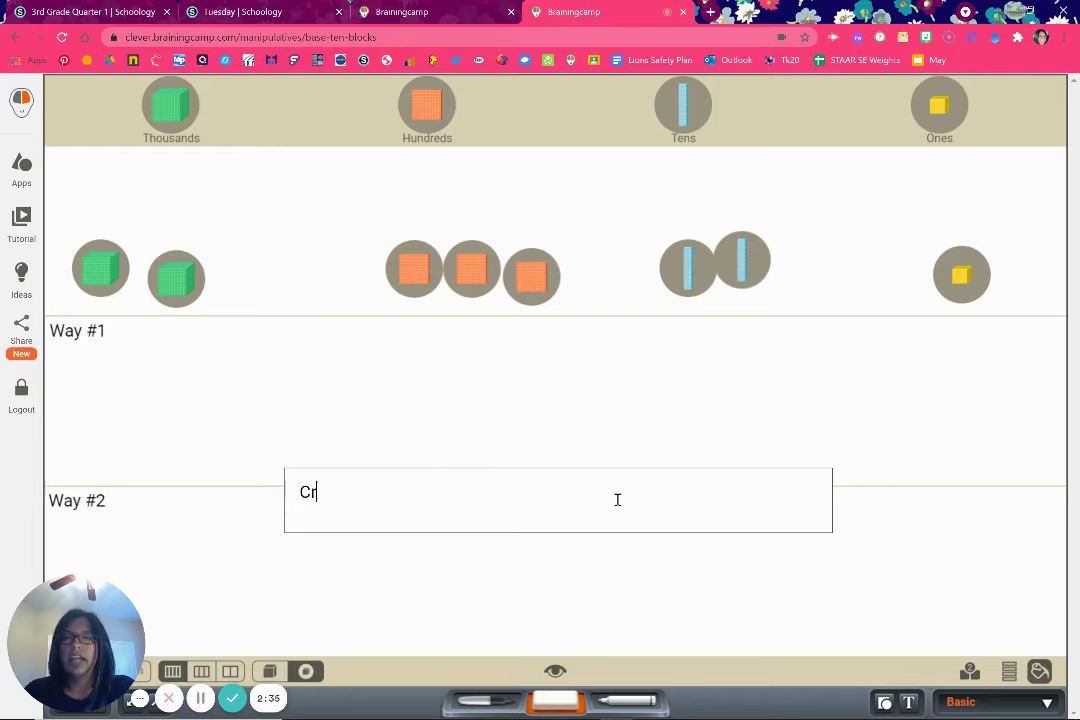
{"action": "type", "text": "eate 2 diffre"}
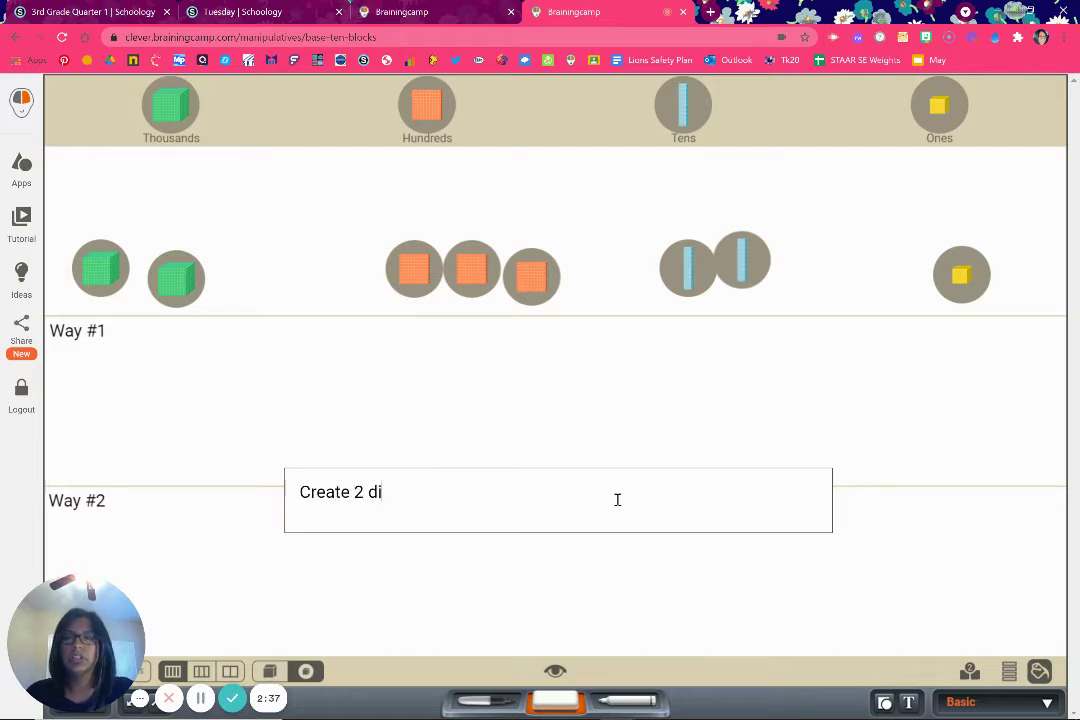
{"action": "key", "text": "BackSpace"}
{"action": "key", "text": "BackSpace"}
{"action": "type", "text": "erent"}
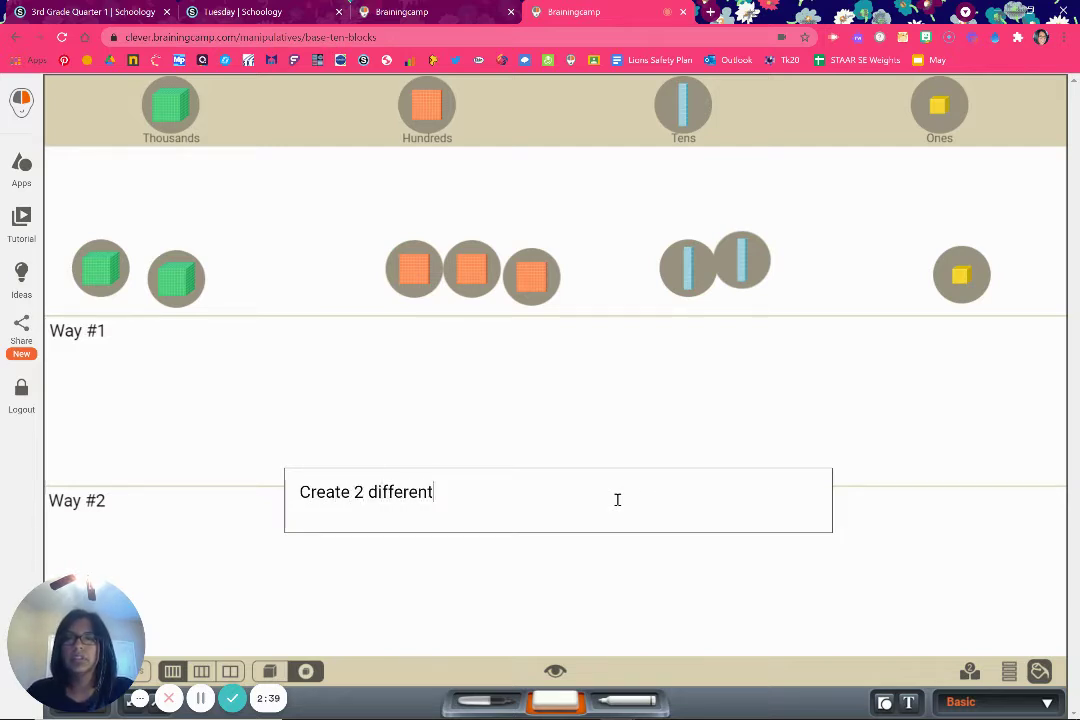
{"action": "type", "text": " ways to rep"}
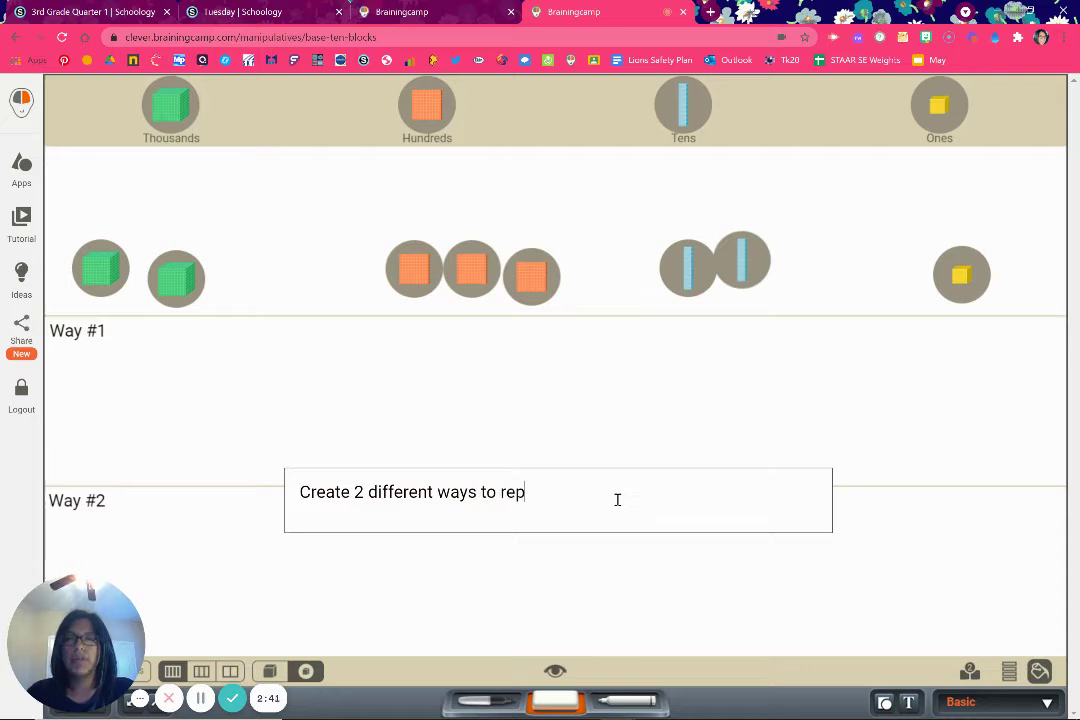
{"action": "type", "text": "resent th"}
{"action": "key", "text": "BackSpace"}
{"action": "type", "text": "t"}
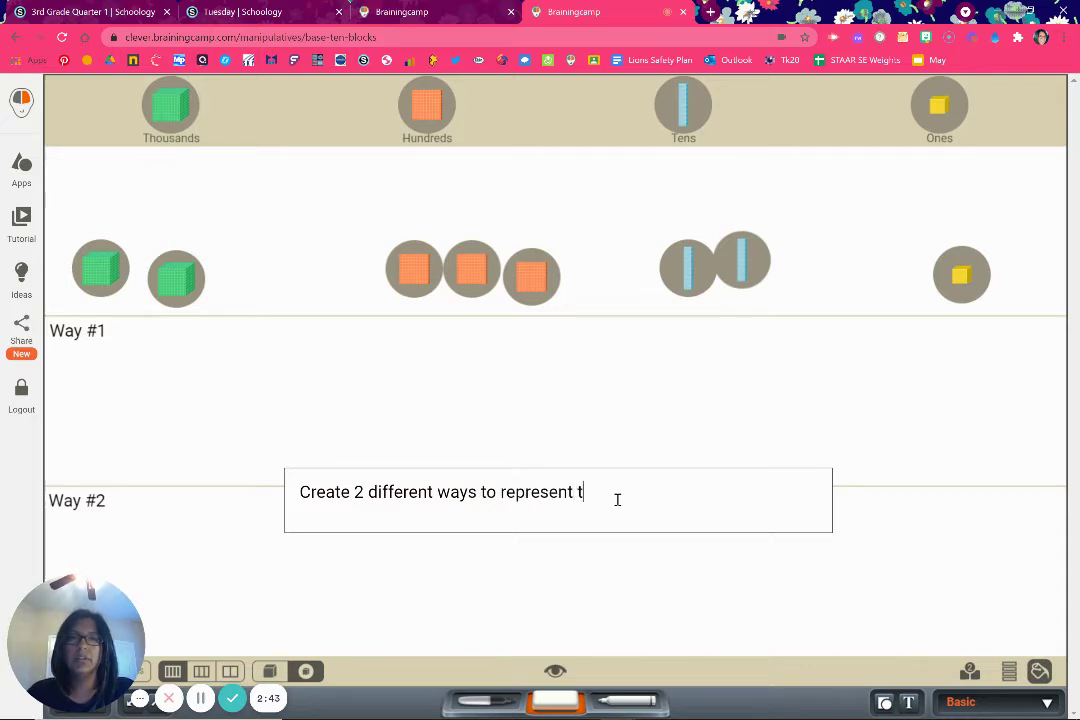
{"action": "type", "text": "he number "}
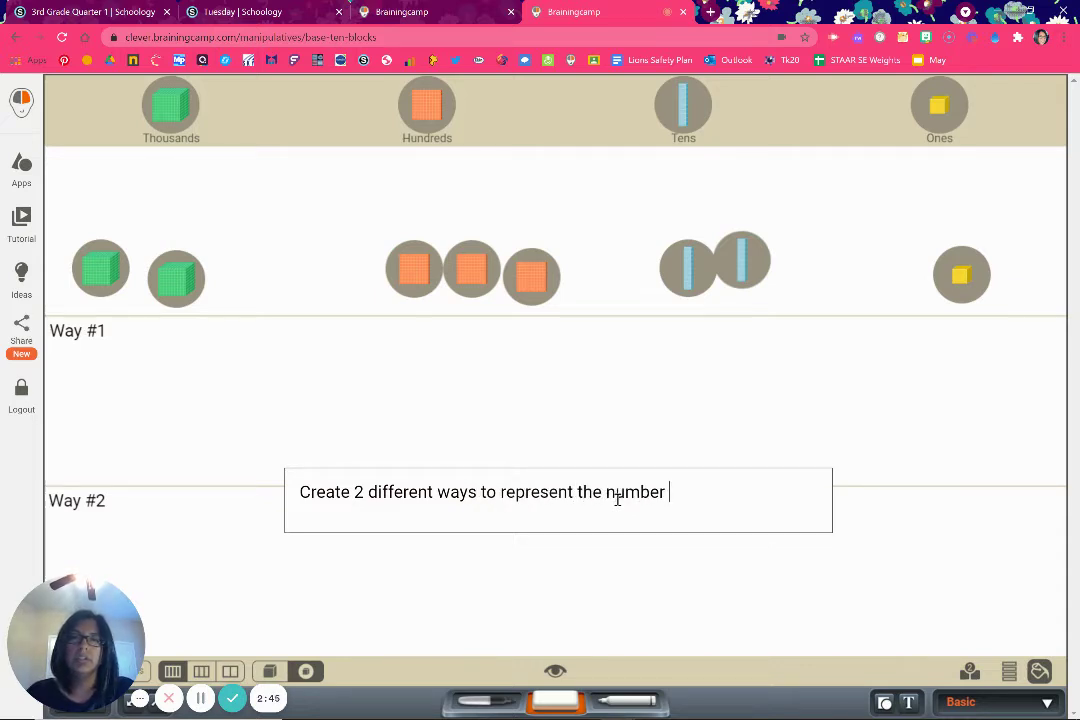
{"action": "type", "text": "given at the "}
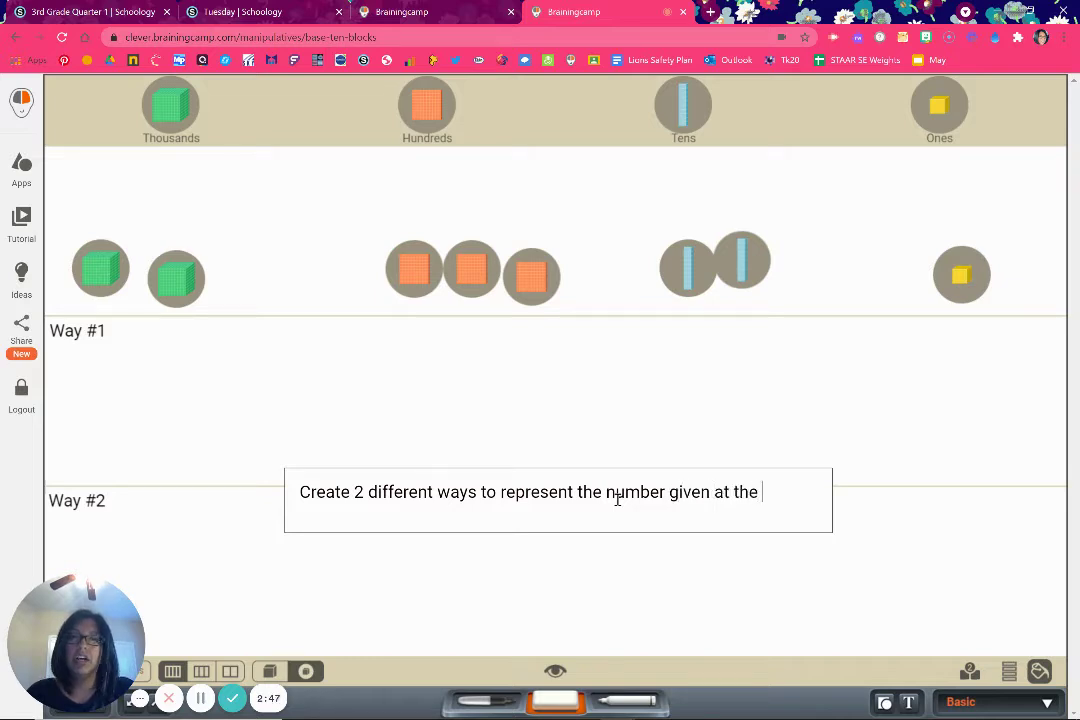
{"action": "type", "text": "top row."}
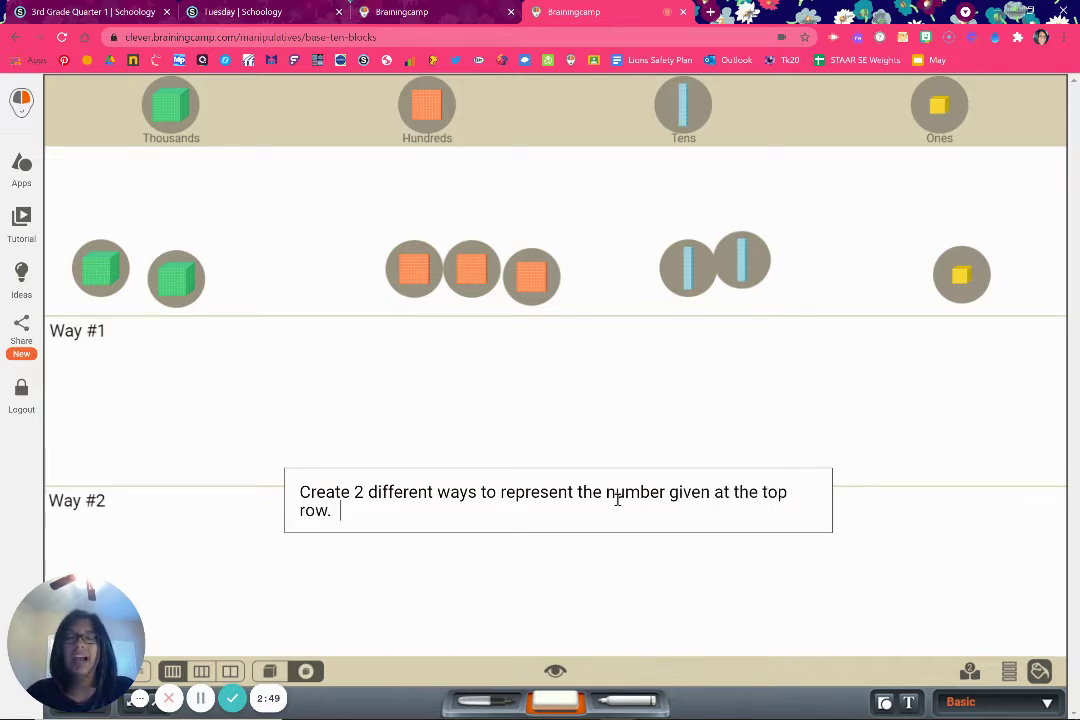
Append the sentence "Copy the link of your finished work and paste in the Schoology discussion." to the instruction text box
{"action": "type", "text": "  C"}
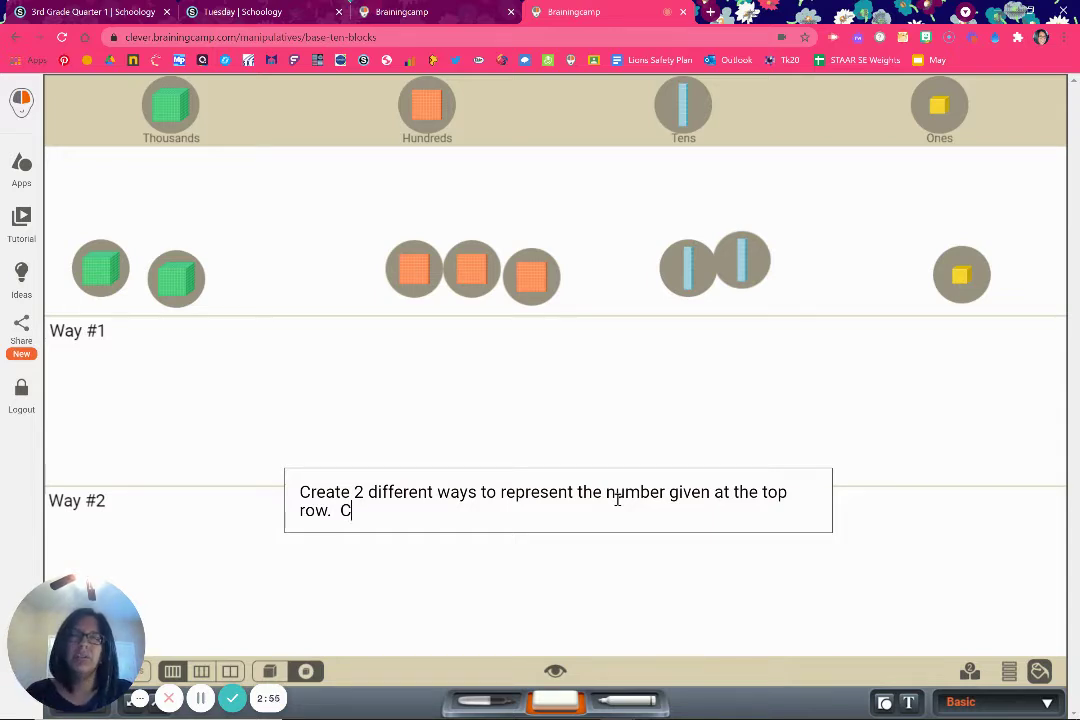
{"action": "type", "text": "oph th"}
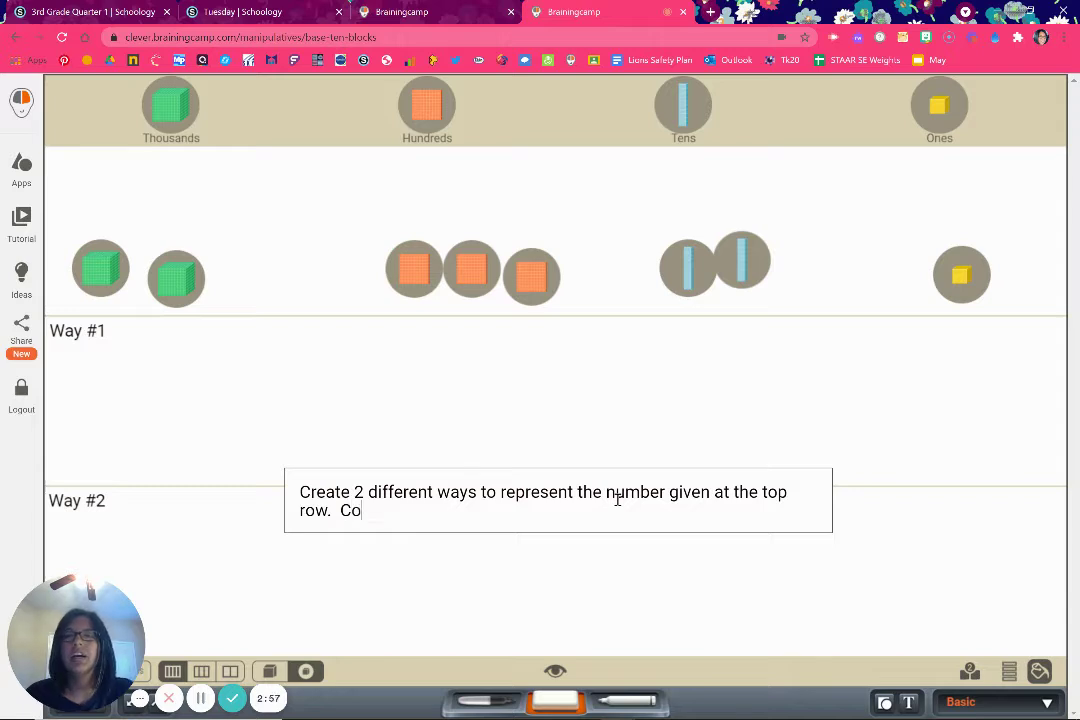
{"action": "key", "text": "BackSpace"}
{"action": "key", "text": "BackSpace"}
{"action": "key", "text": "BackSpace"}
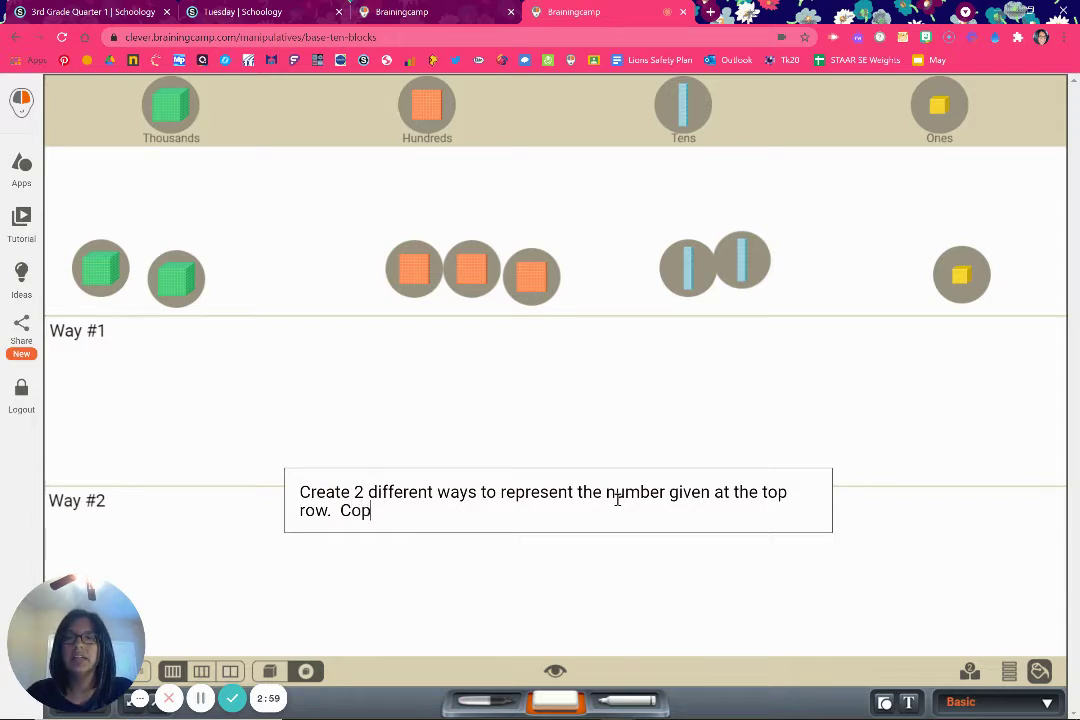
{"action": "type", "text": "y the lilnk o"}
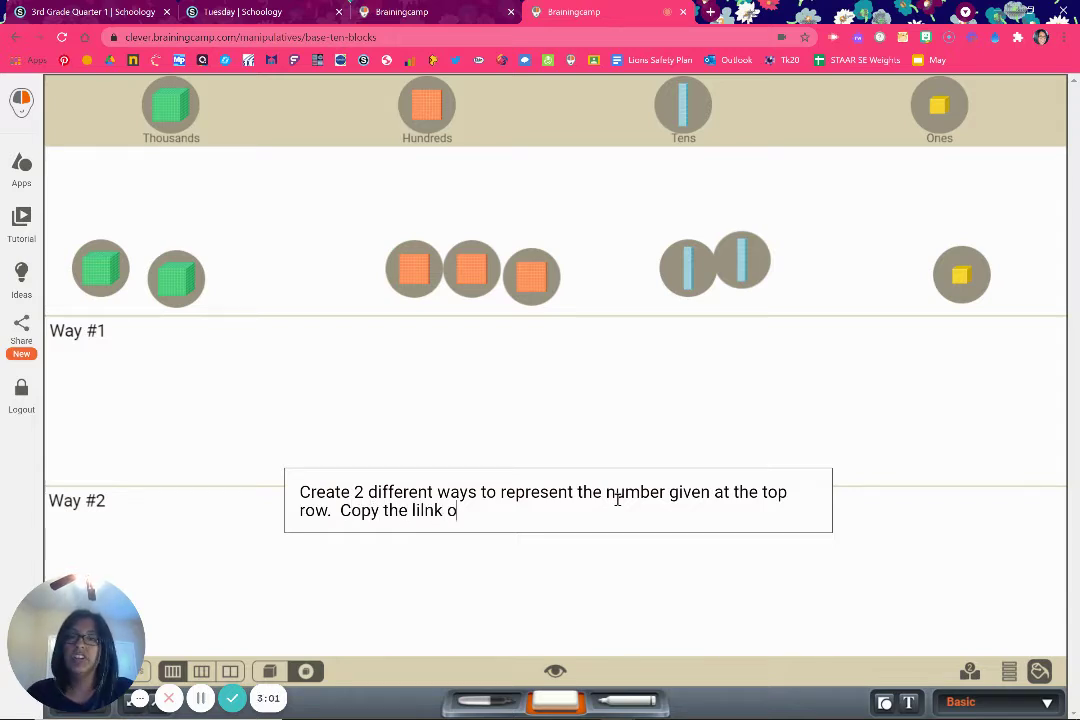
{"action": "key", "text": "BackSpace"}
{"action": "key", "text": "BackSpace"}
{"action": "key", "text": "BackSpace"}
{"action": "key", "text": "BackSpace"}
{"action": "key", "text": "BackSpace"}
{"action": "type", "text": "nk of"}
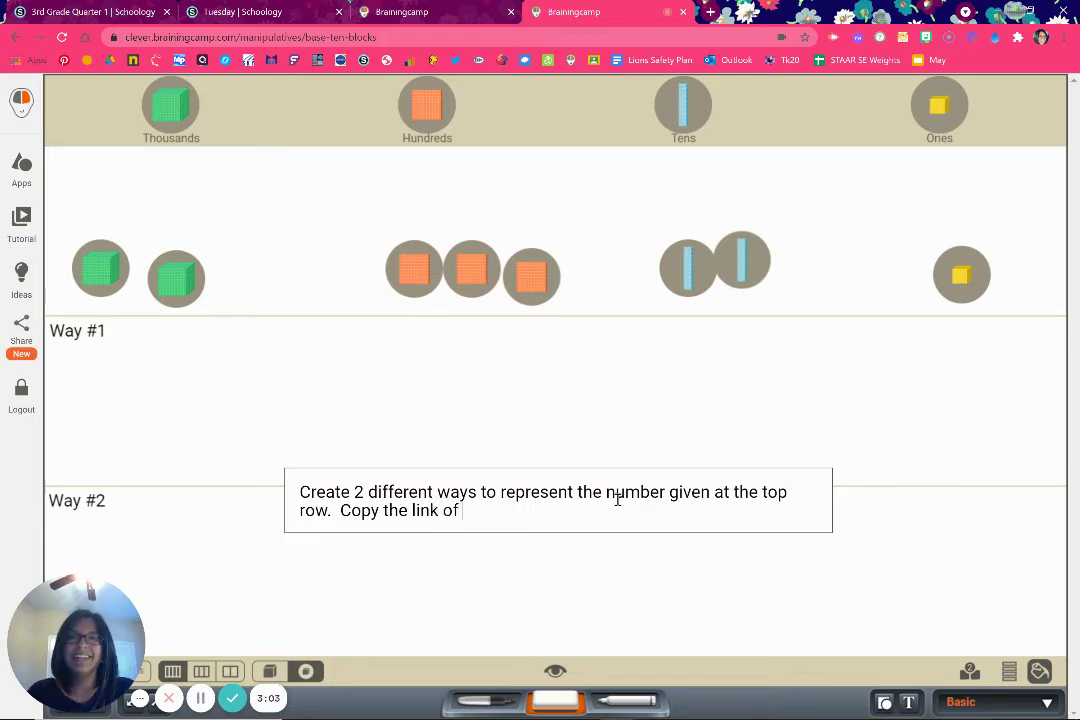
{"action": "type", "text": " yourffini"}
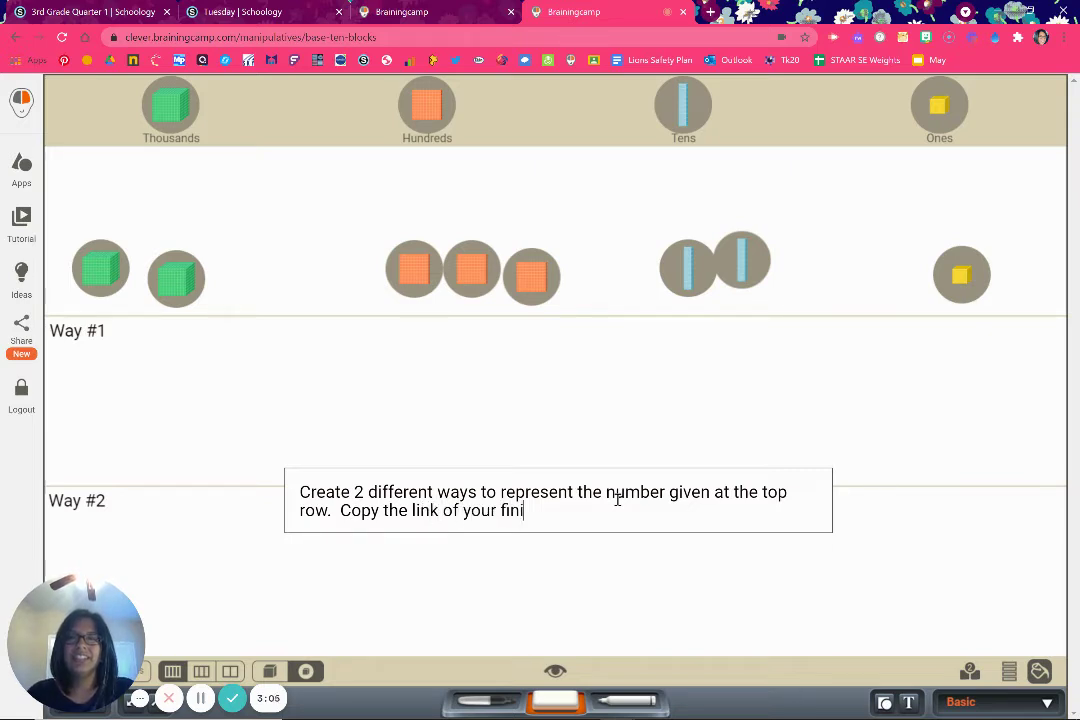
{"action": "type", "text": "shed work and p"}
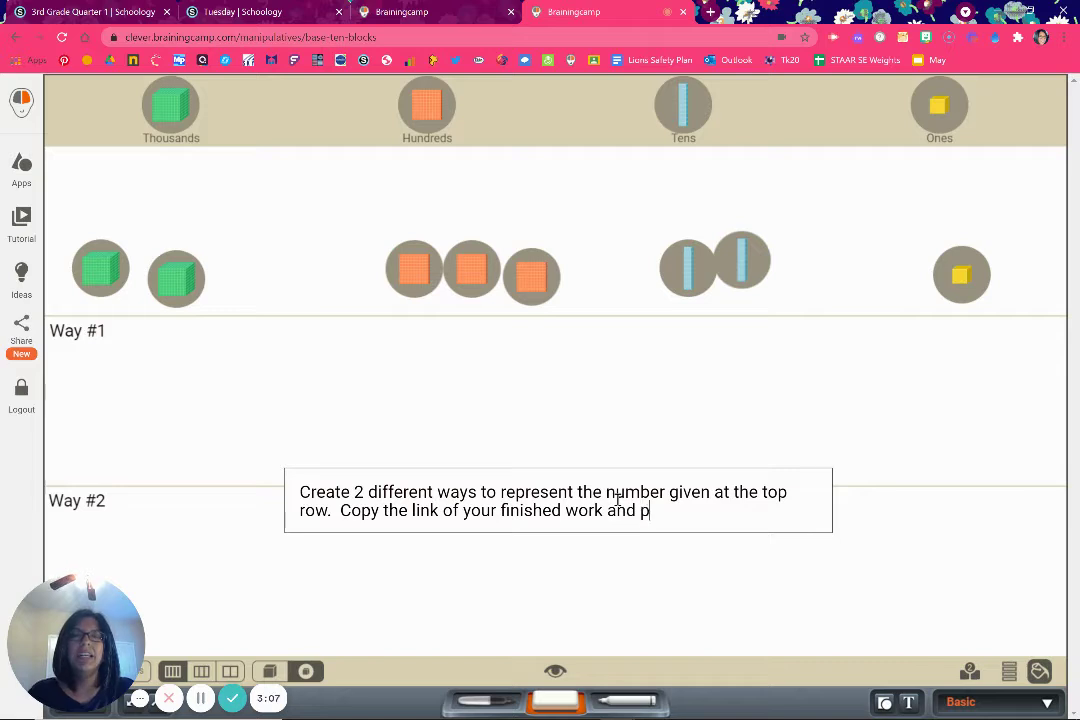
{"action": "type", "text": "aste in teh"}
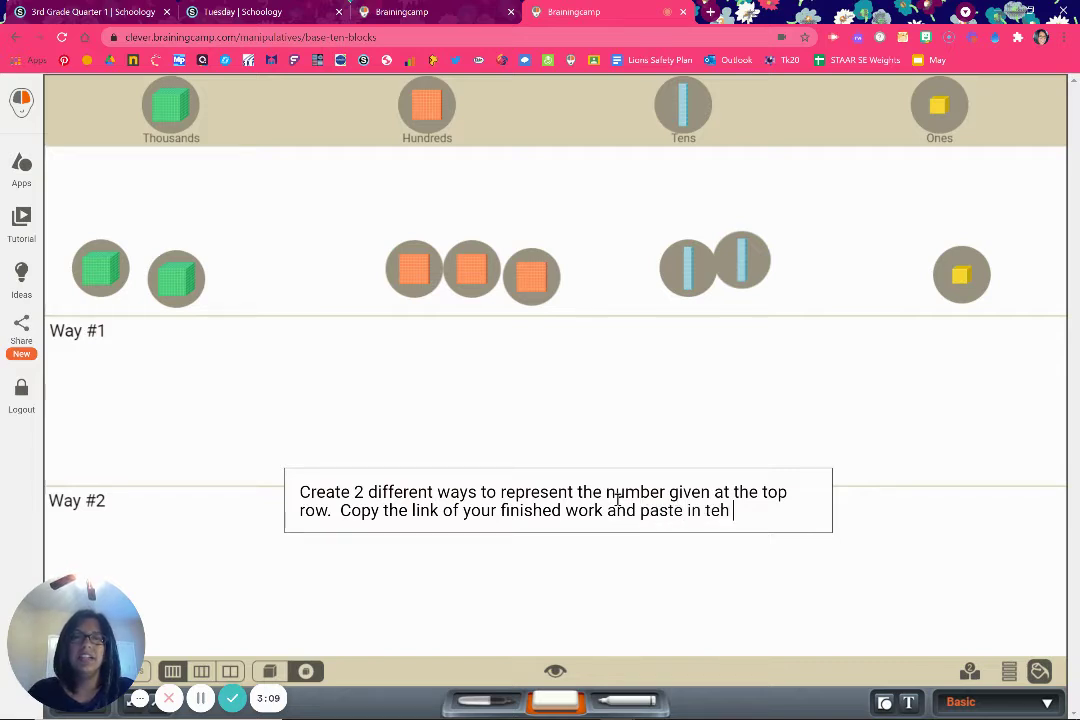
{"action": "key", "text": "BackSpace"}
{"action": "key", "text": "BackSpace"}
{"action": "key", "text": "BackSpace"}
{"action": "type", "text": "he Schoo"}
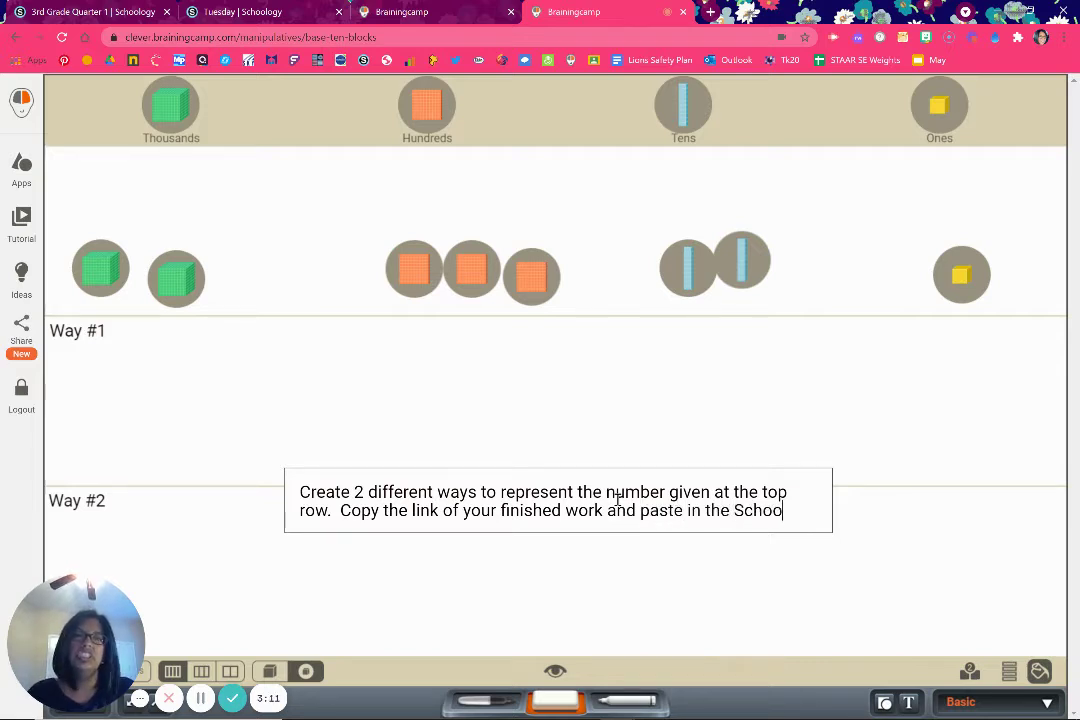
{"action": "type", "text": "logy discuss"}
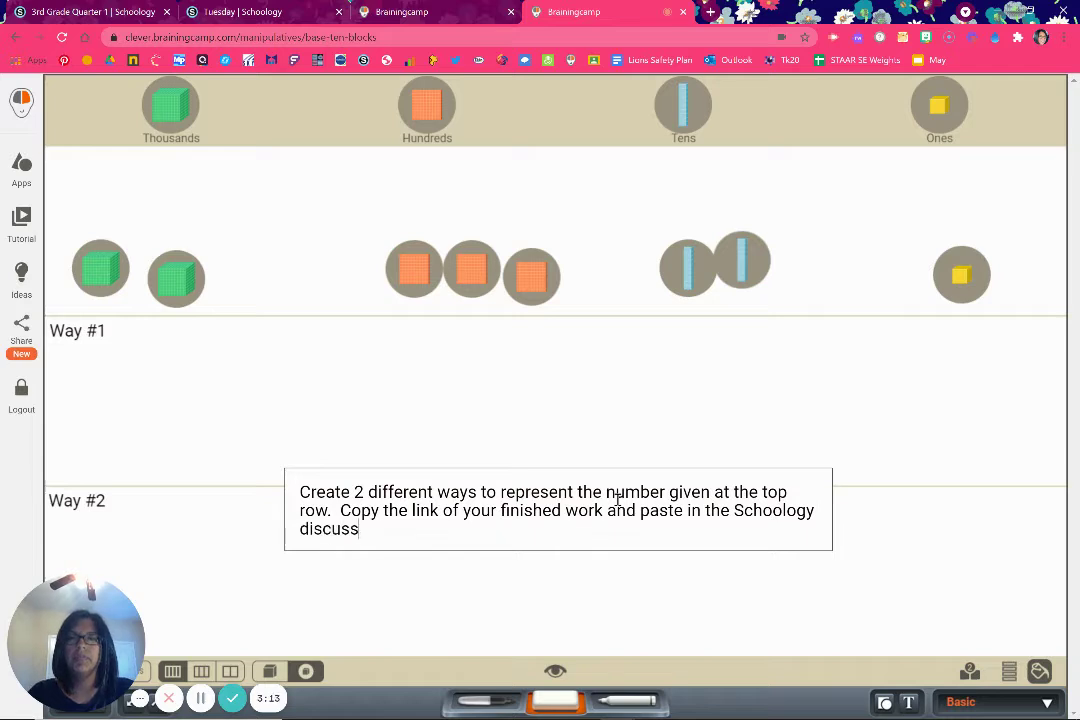
{"action": "type", "text": "ion."}
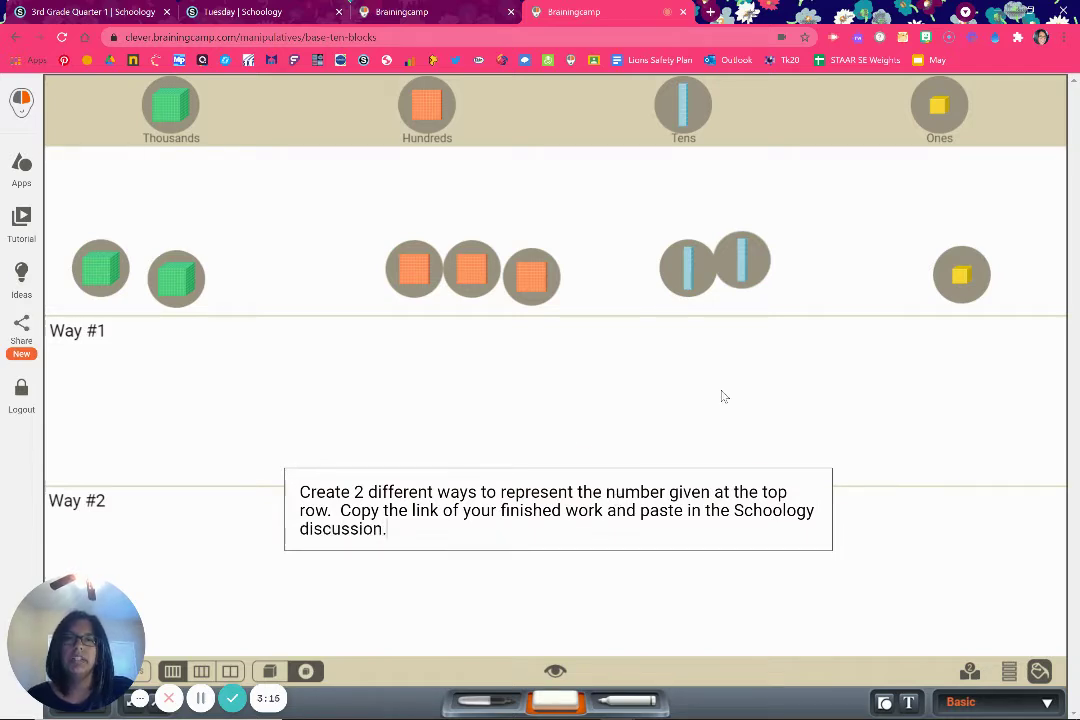
Place the instruction text at the top centre of the first row, above the number's disks
{"action": "left_click", "coordinate": [663, 533]}
{"action": "left_click_drag", "start_coordinate": [663, 533], "coordinate": [694, 167]}
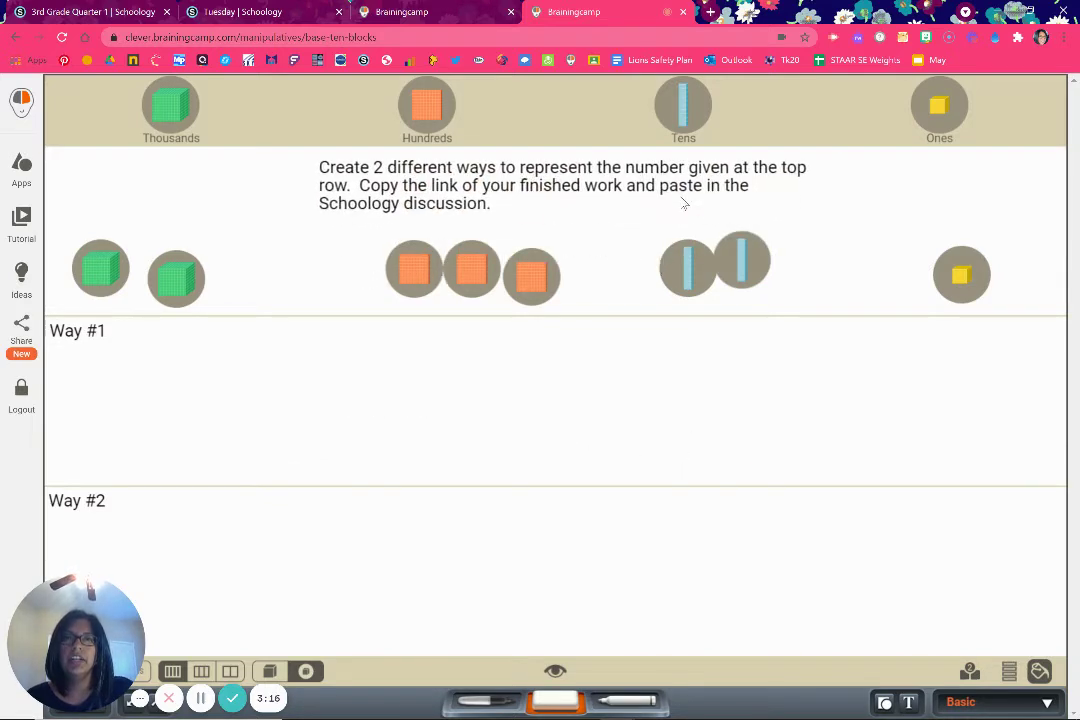
{"action": "left_click", "coordinate": [705, 430]}
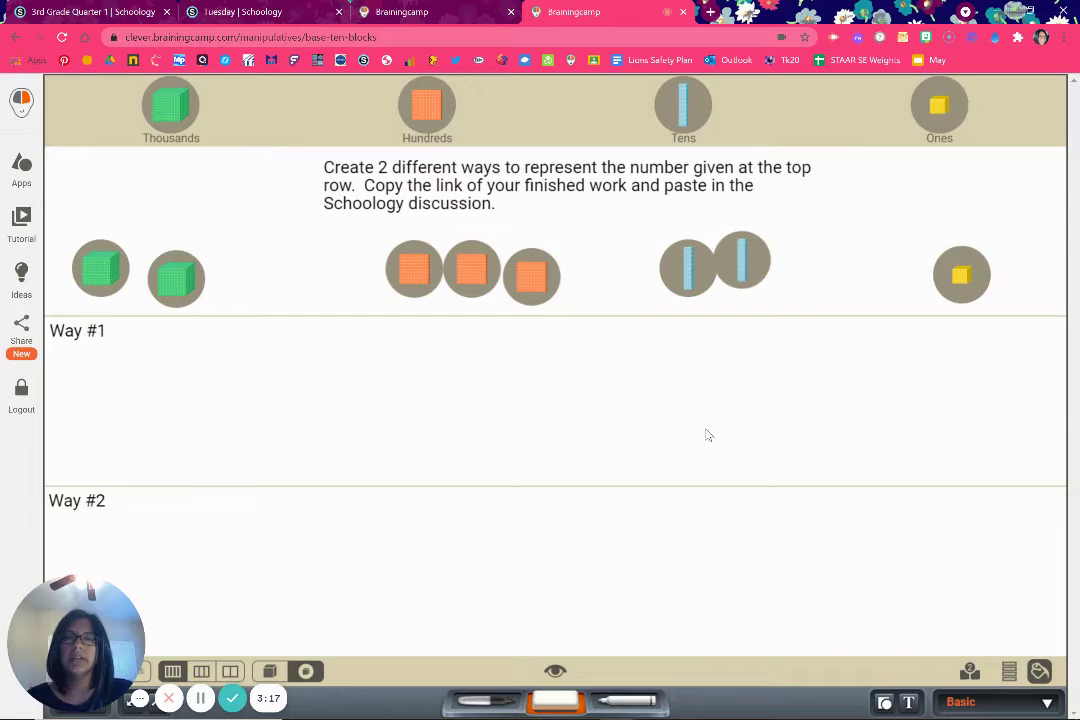
Generate a share code for the activity and copy its share link
{"action": "left_click", "coordinate": [21, 330]}
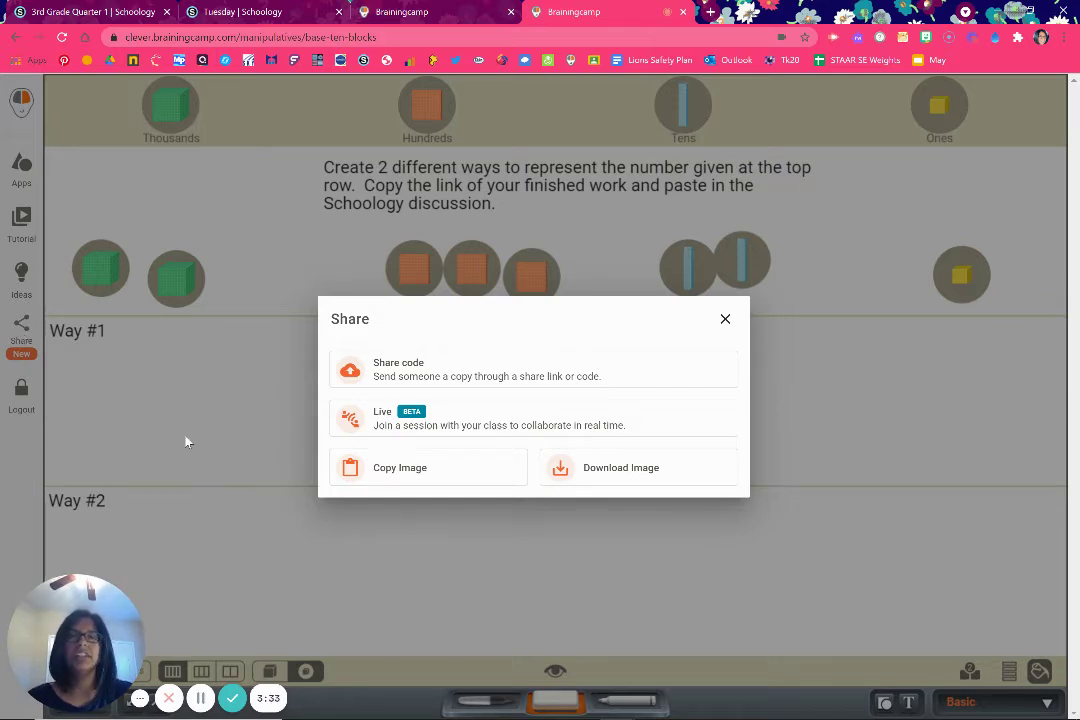
{"action": "left_click", "coordinate": [428, 365]}
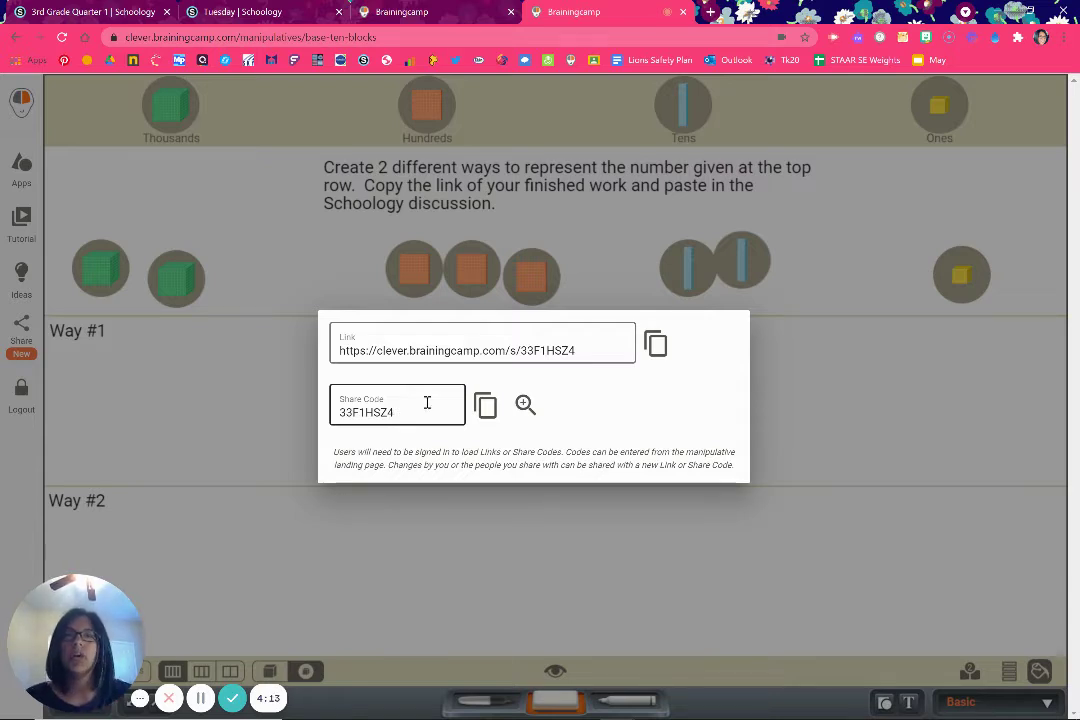
{"action": "left_click", "coordinate": [656, 343]}
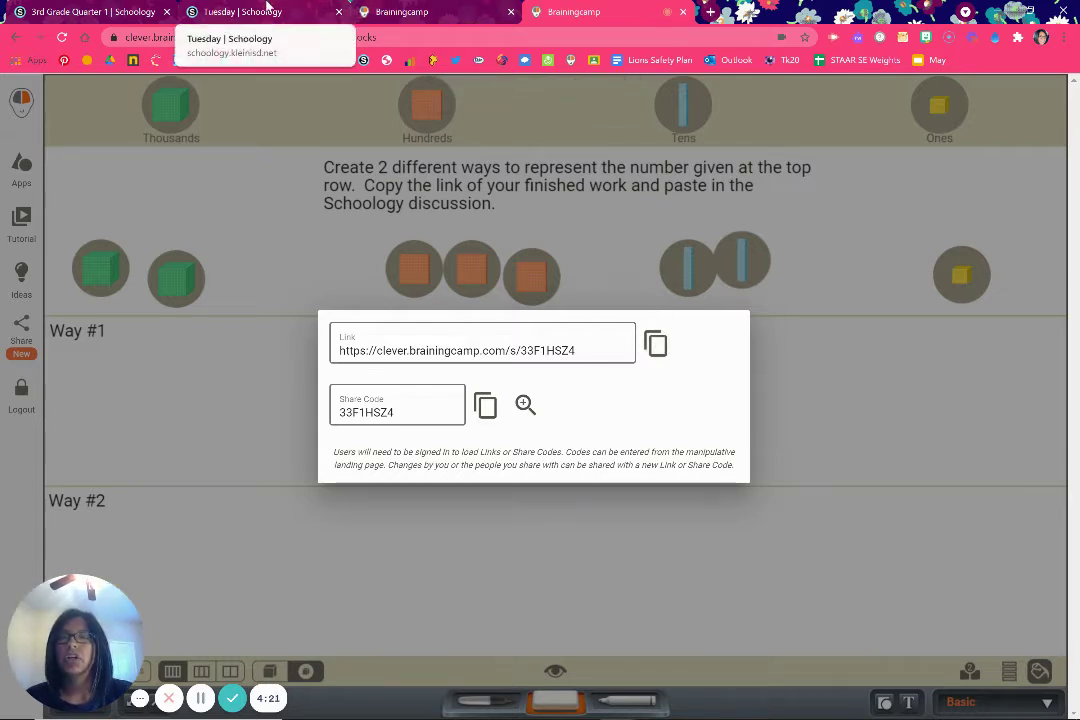
Switch to the Schoology Tuesday folder and start a new link material using the copied Brainingcamp URL
{"action": "left_click", "coordinate": [232, 9]}
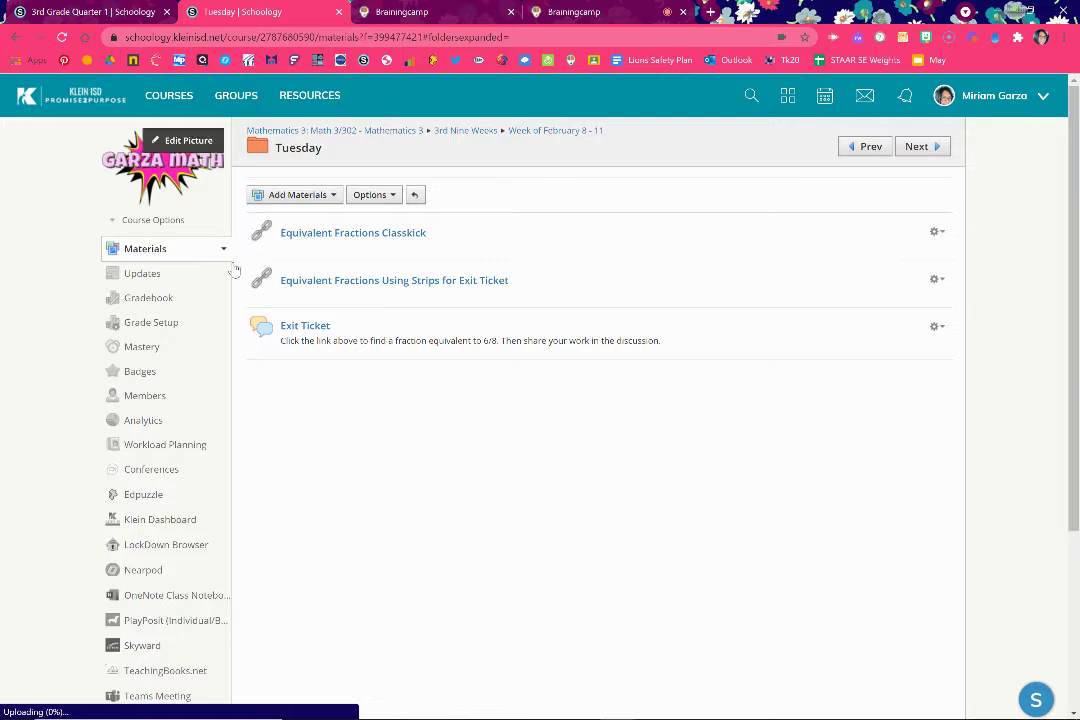
{"action": "left_click", "coordinate": [352, 369]}
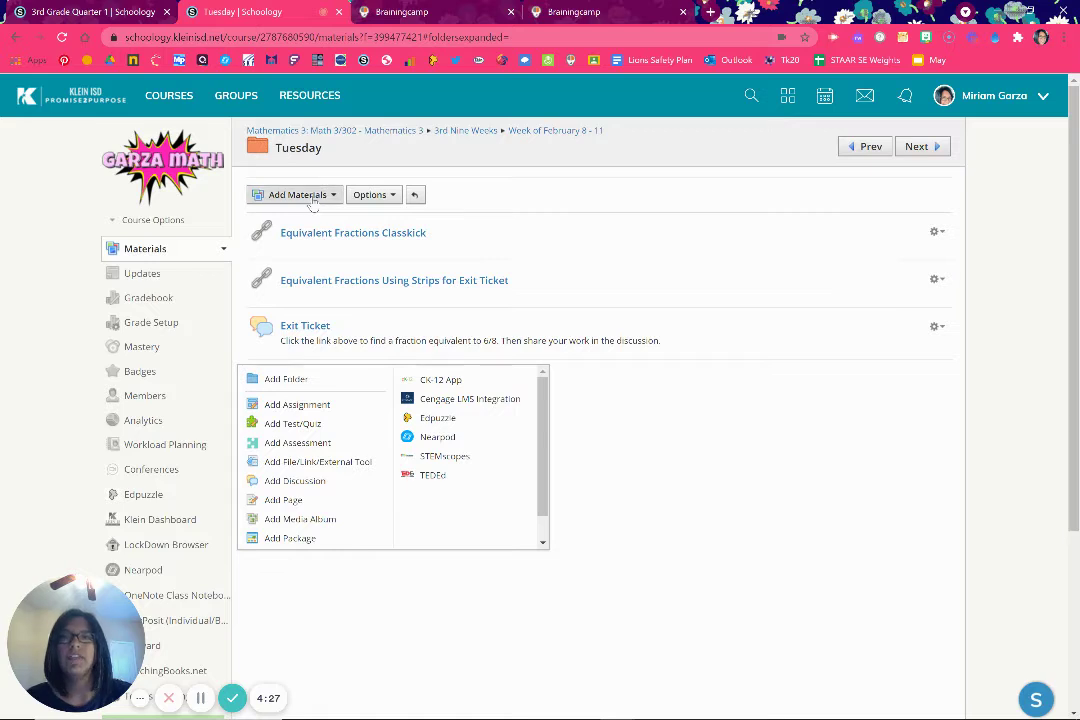
{"action": "left_click", "coordinate": [311, 196]}
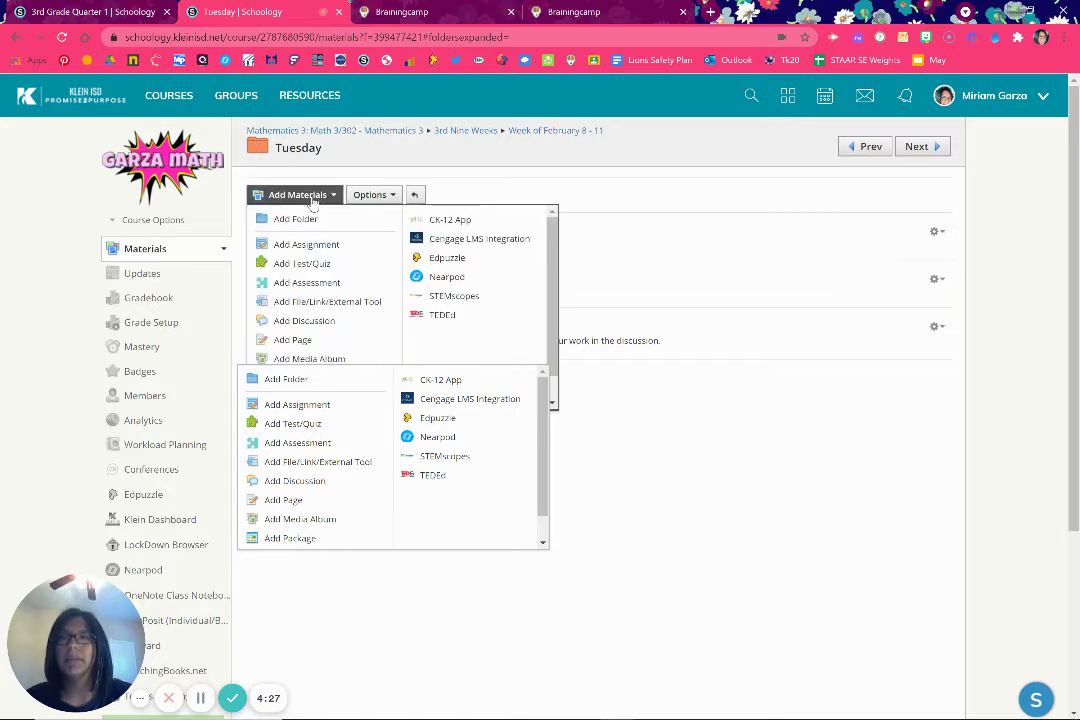
{"action": "left_click", "coordinate": [317, 299]}
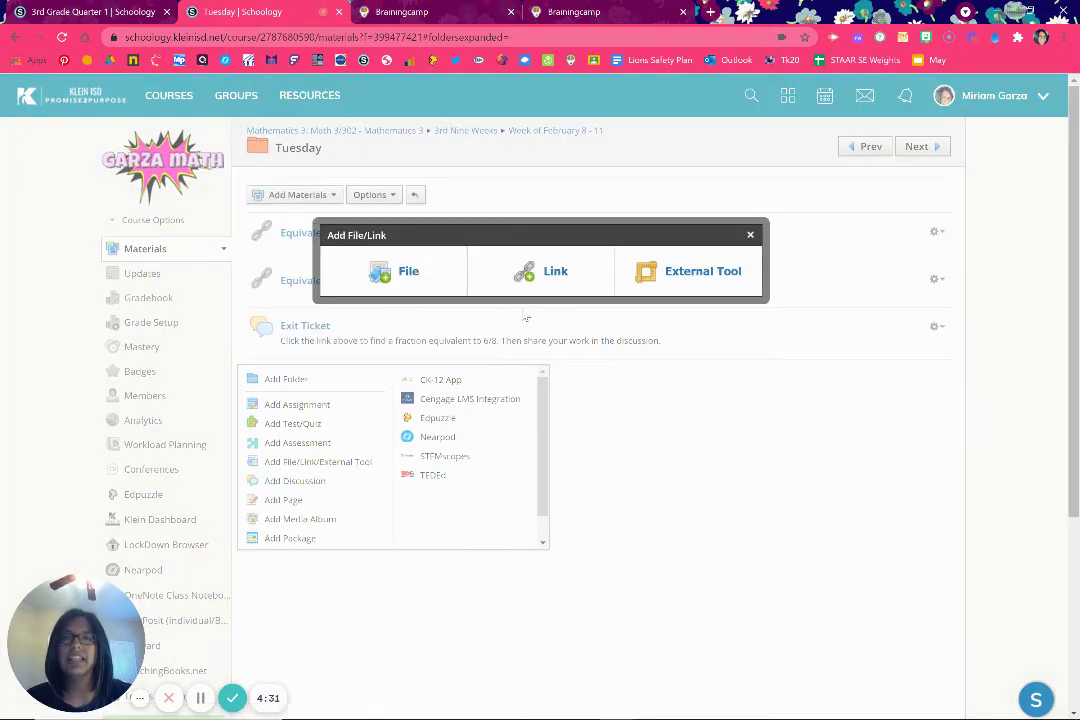
{"action": "left_click", "coordinate": [551, 271]}
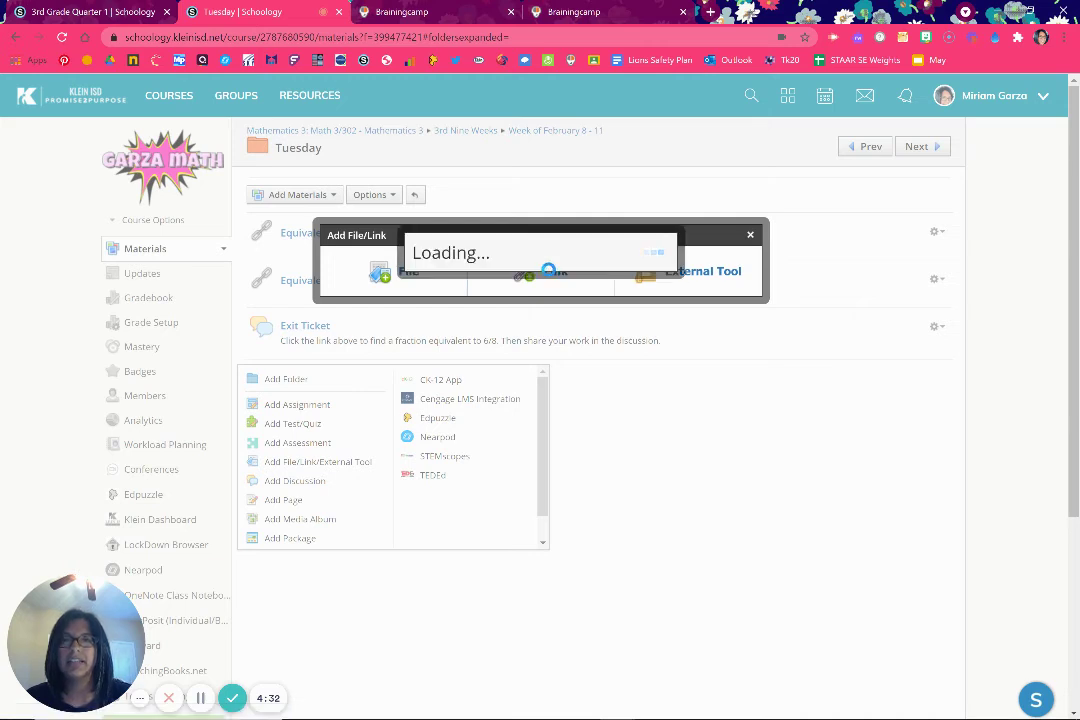
{"action": "left_click", "coordinate": [537, 241]}
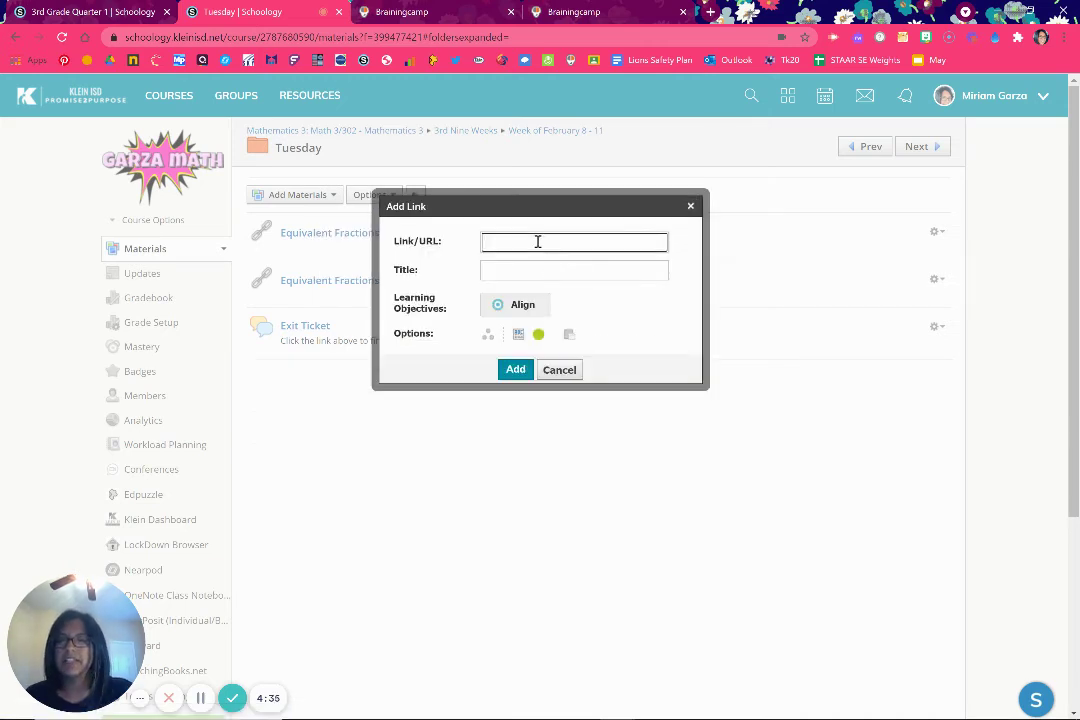
{"action": "key", "text": "ctrl+v"}
Title the link "Place Value Blocks", set it to display in a new window, and add it to the folder
{"action": "left_click", "coordinate": [535, 272]}
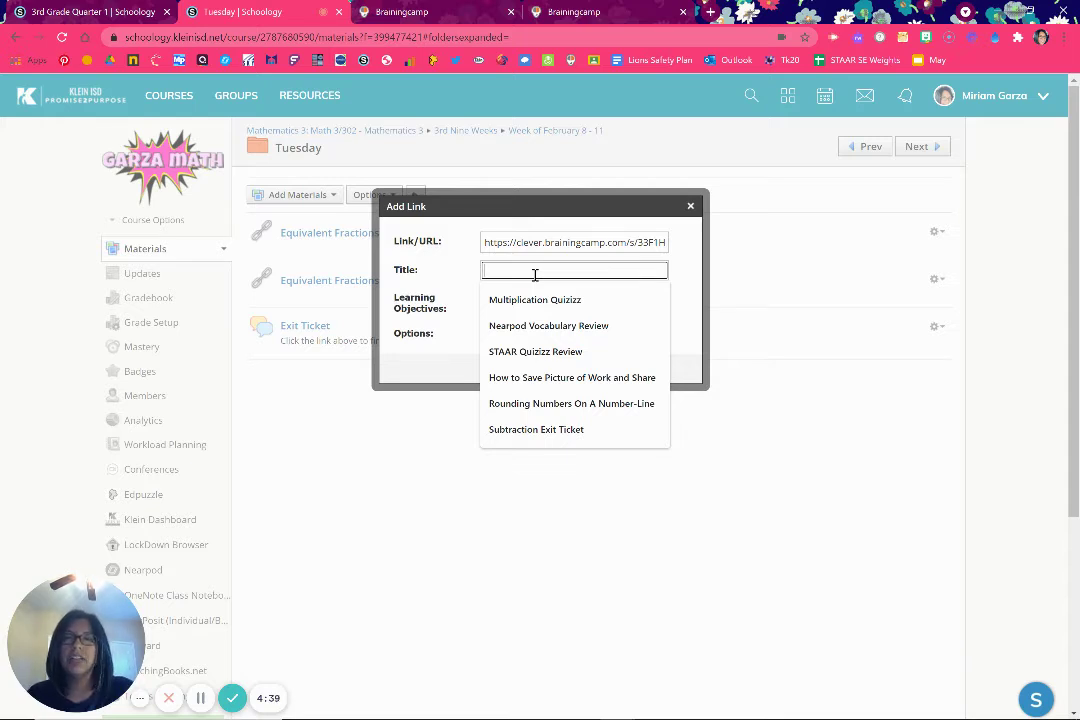
{"action": "type", "text": "Place Valu"}
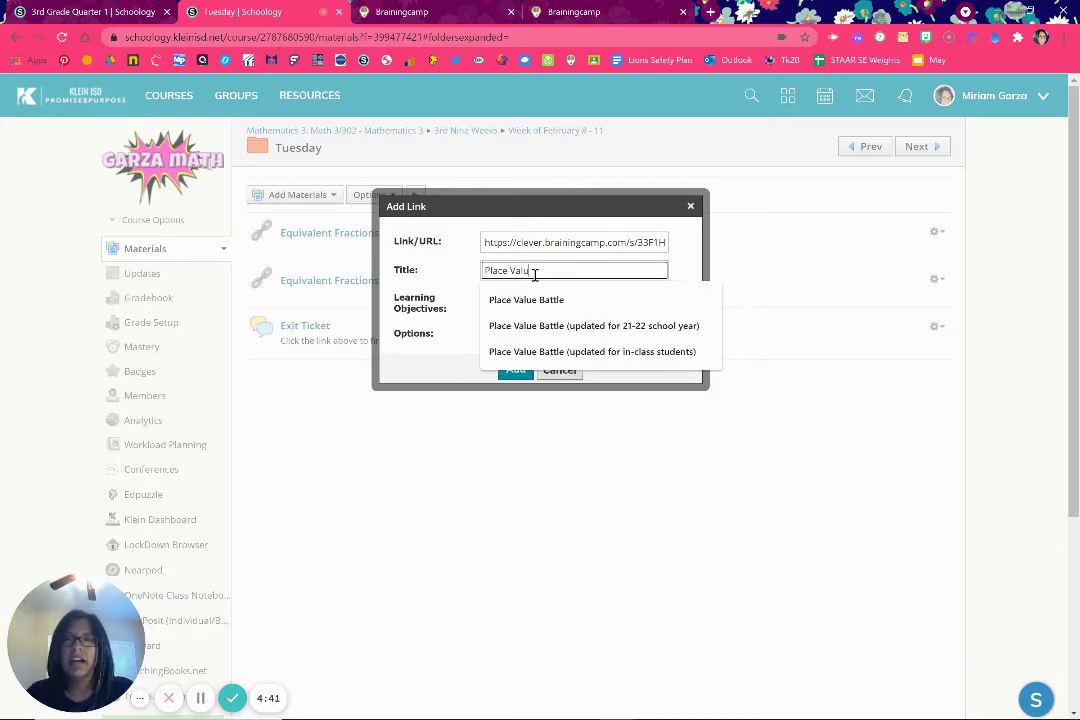
{"action": "type", "text": "e Blocks"}
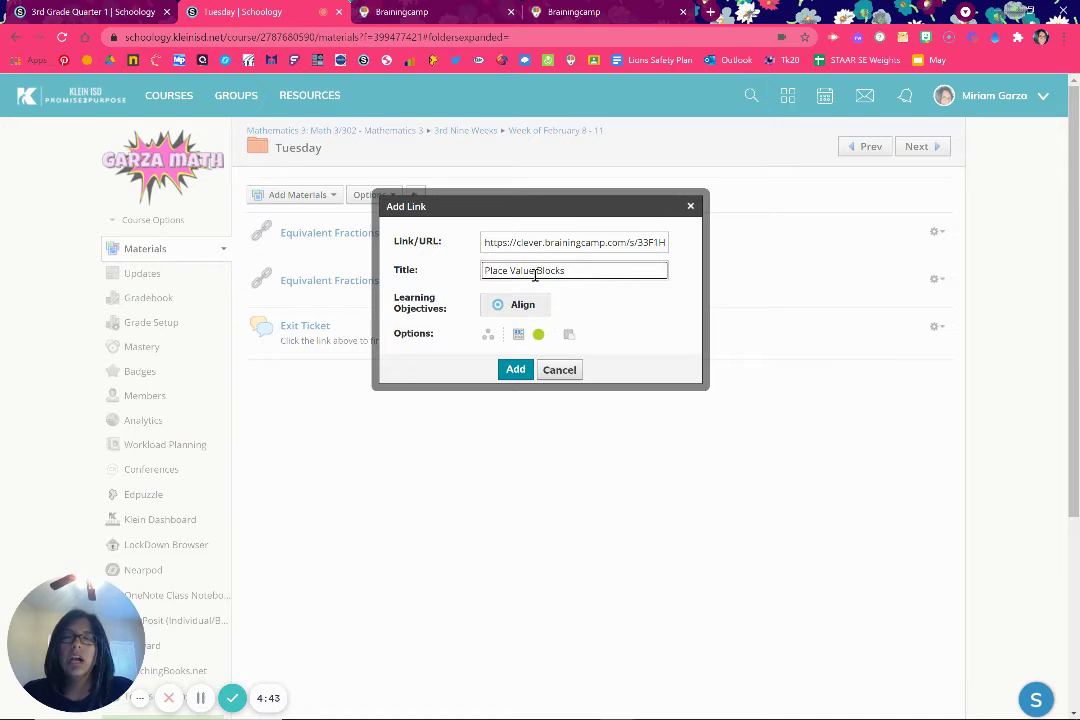
{"action": "left_click", "coordinate": [519, 335]}
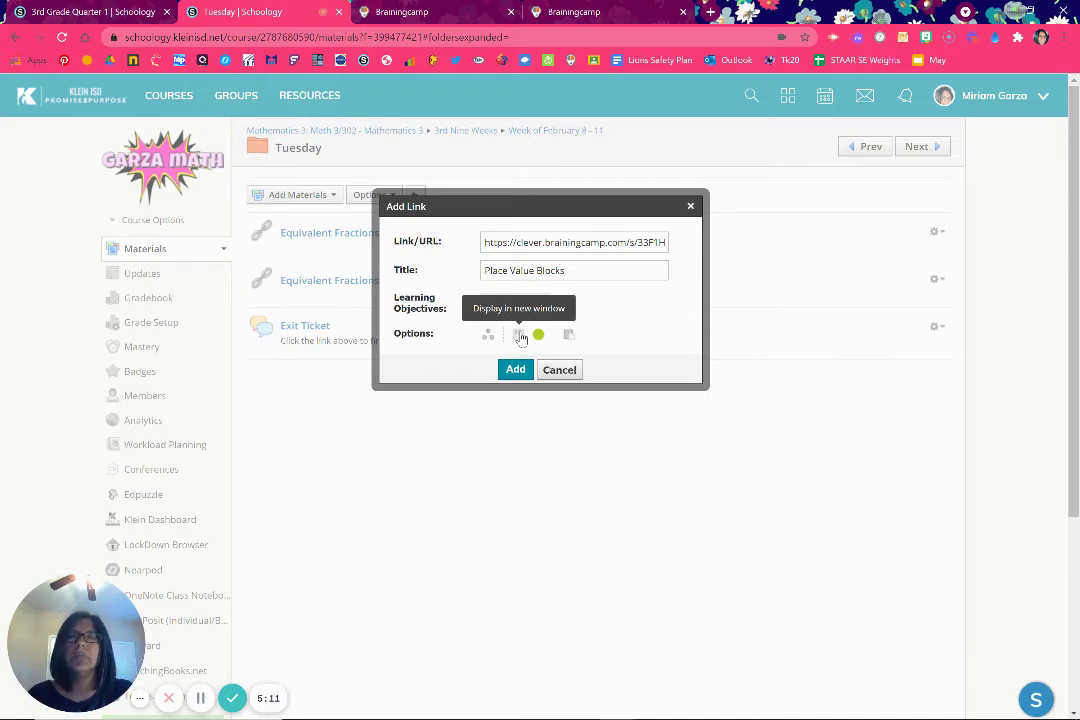
{"action": "left_click", "coordinate": [515, 369]}
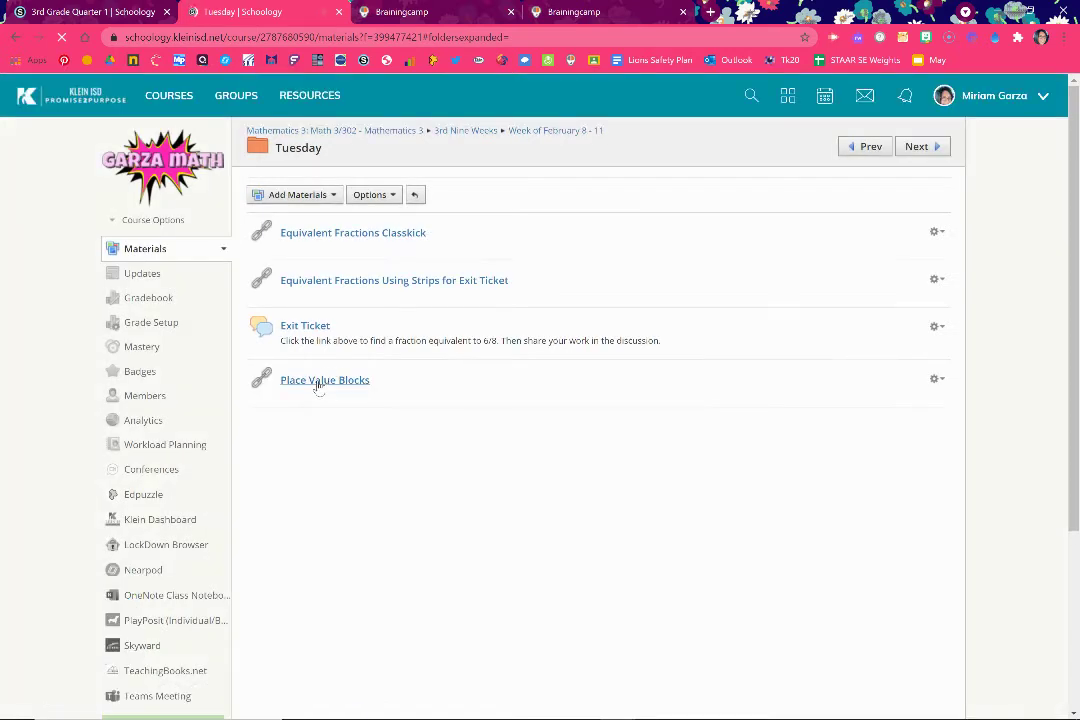
Open the Place Value Blocks link to check the shared activity, and close it again
{"action": "left_click", "coordinate": [318, 388]}
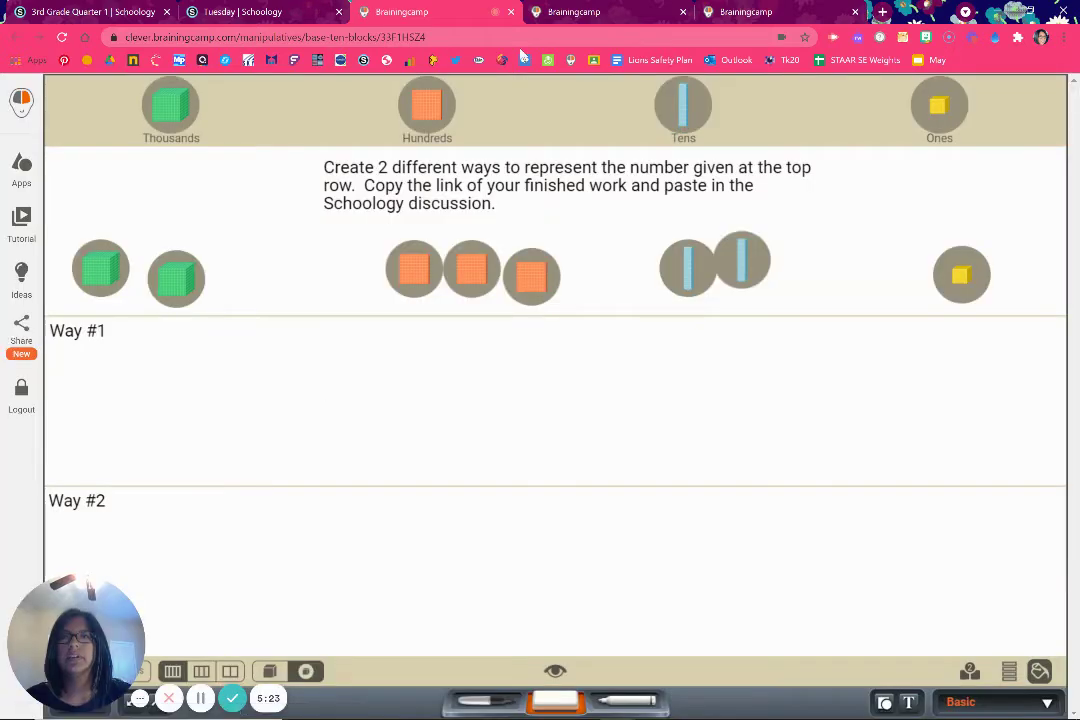
{"action": "left_click", "coordinate": [511, 12]}
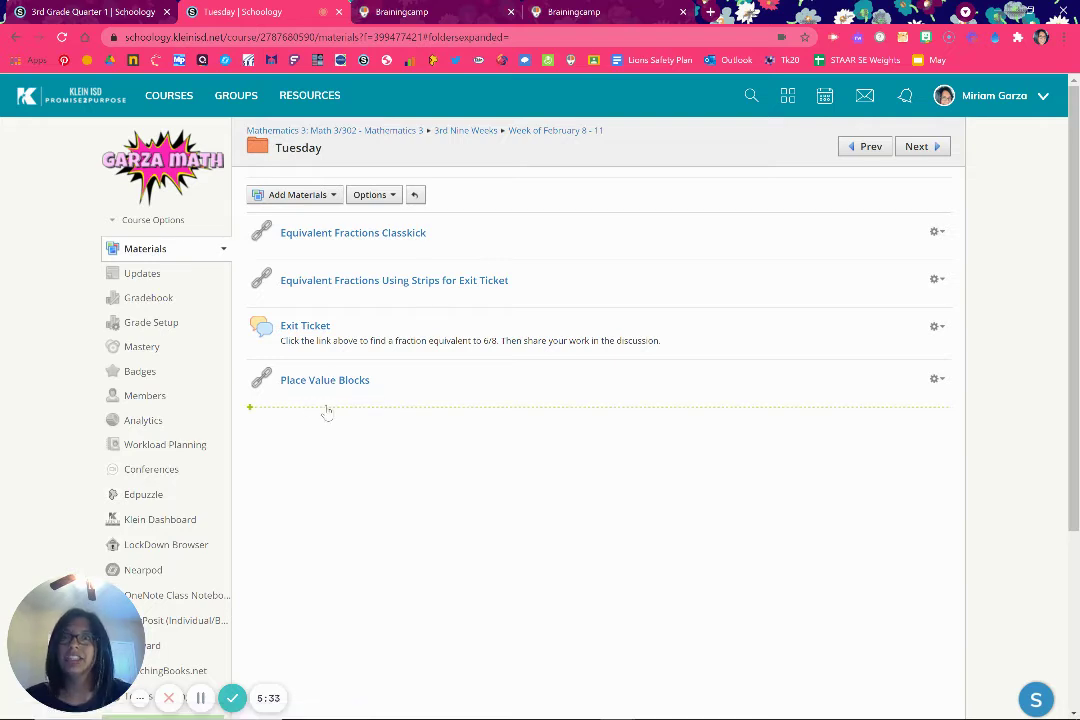
Add a new discussion below the Place Value Blocks link and title it "Exit Ticket"
{"action": "left_click", "coordinate": [327, 412]}
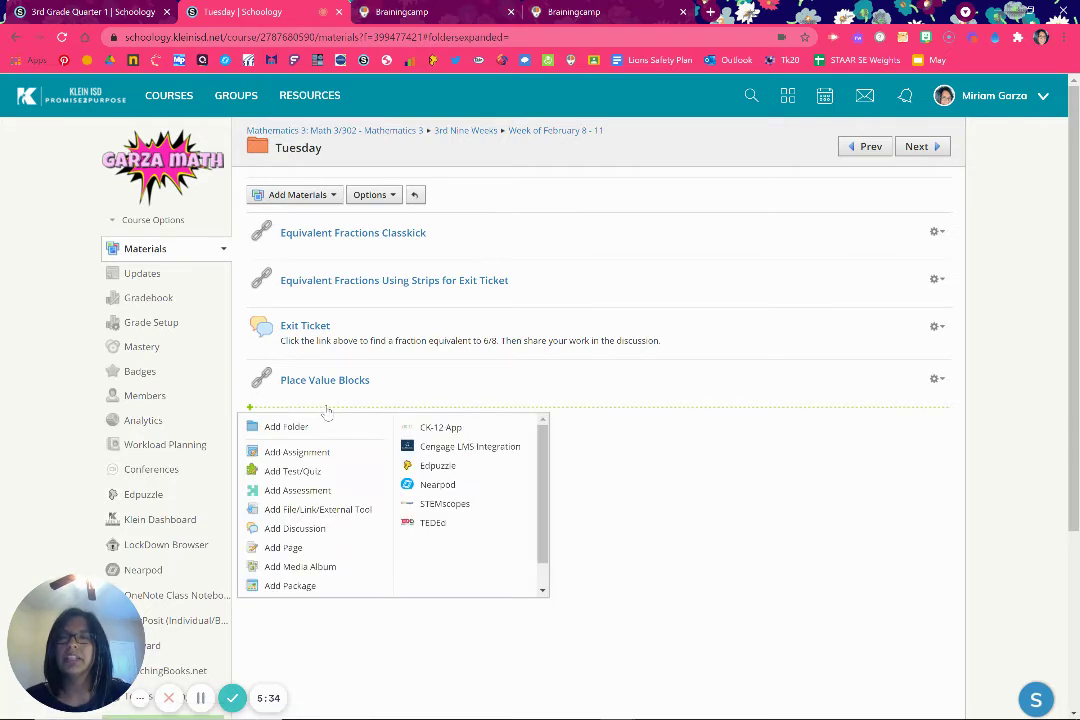
{"action": "left_click", "coordinate": [304, 521]}
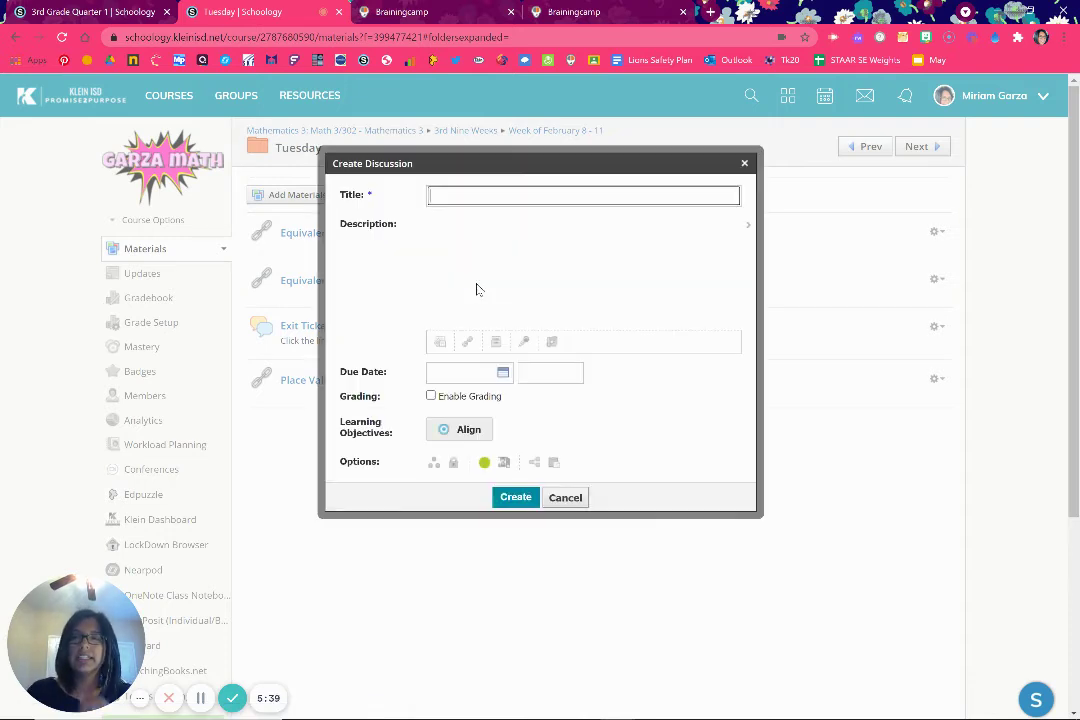
{"action": "type", "text": "E"}
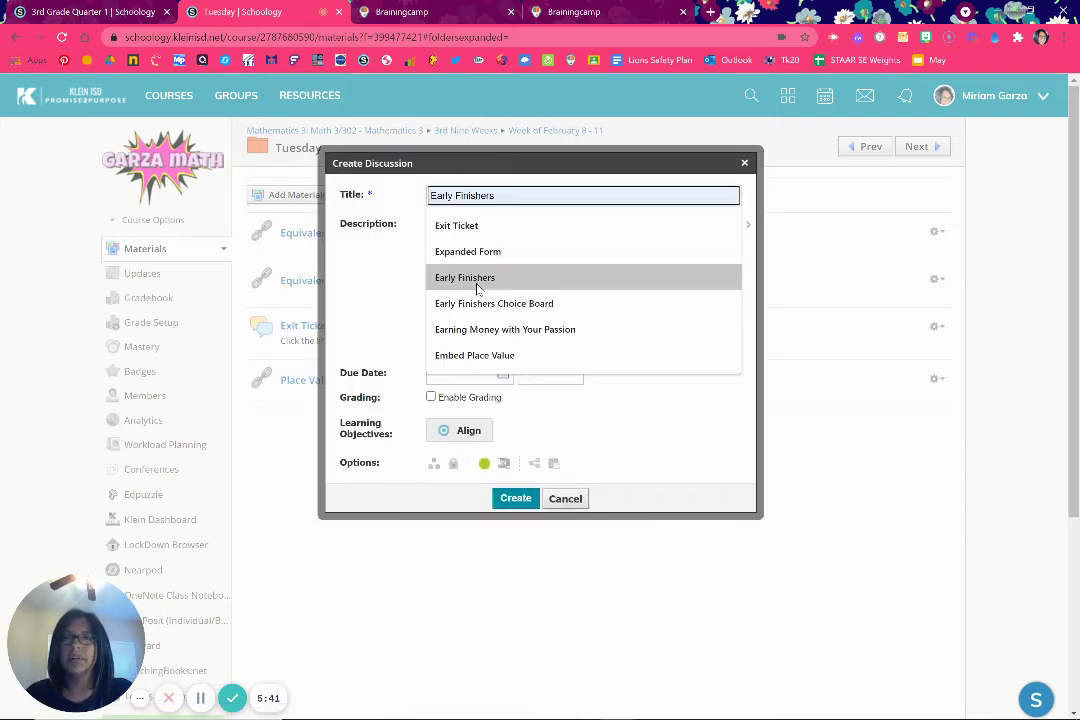
{"action": "left_click", "coordinate": [470, 225]}
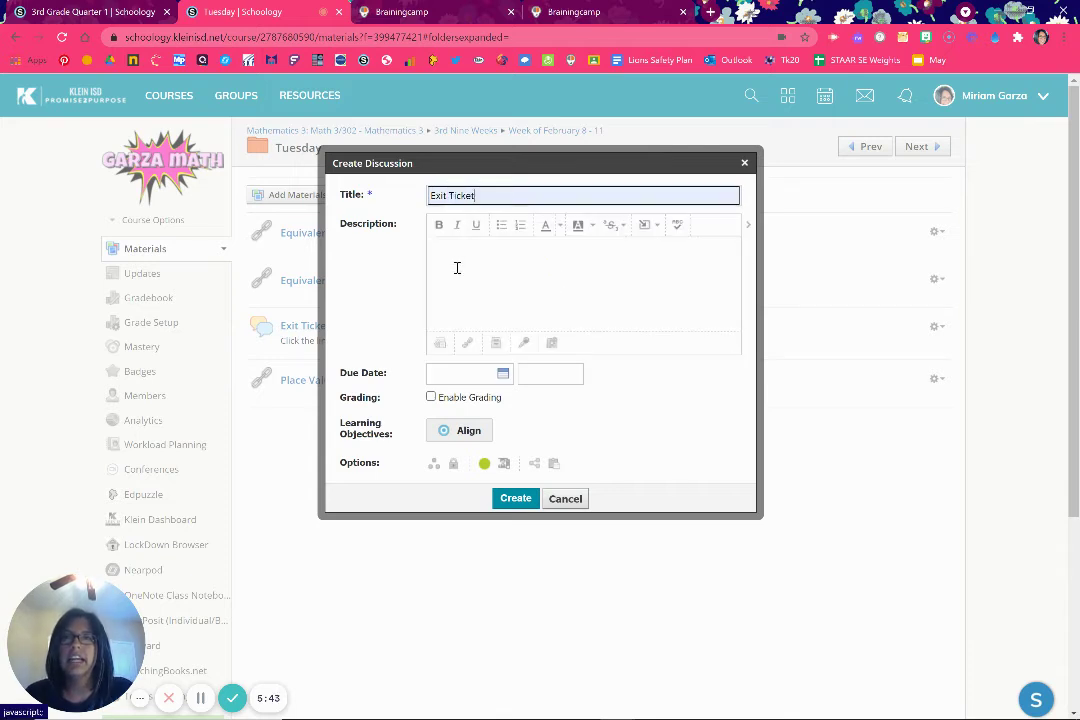
Enter the discussion description "Click the link above to show your work. Copy your work and paste the link in the discussion."
{"action": "left_click", "coordinate": [466, 275]}
{"action": "type", "text": "Clic"}
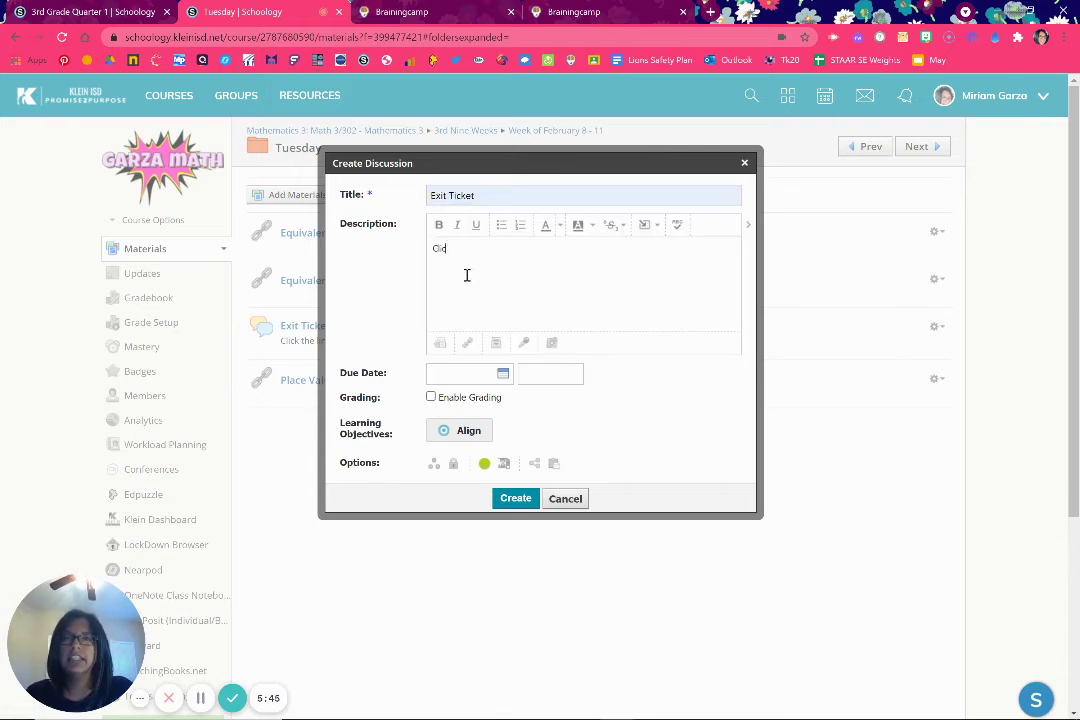
{"action": "type", "text": "k the link above t"}
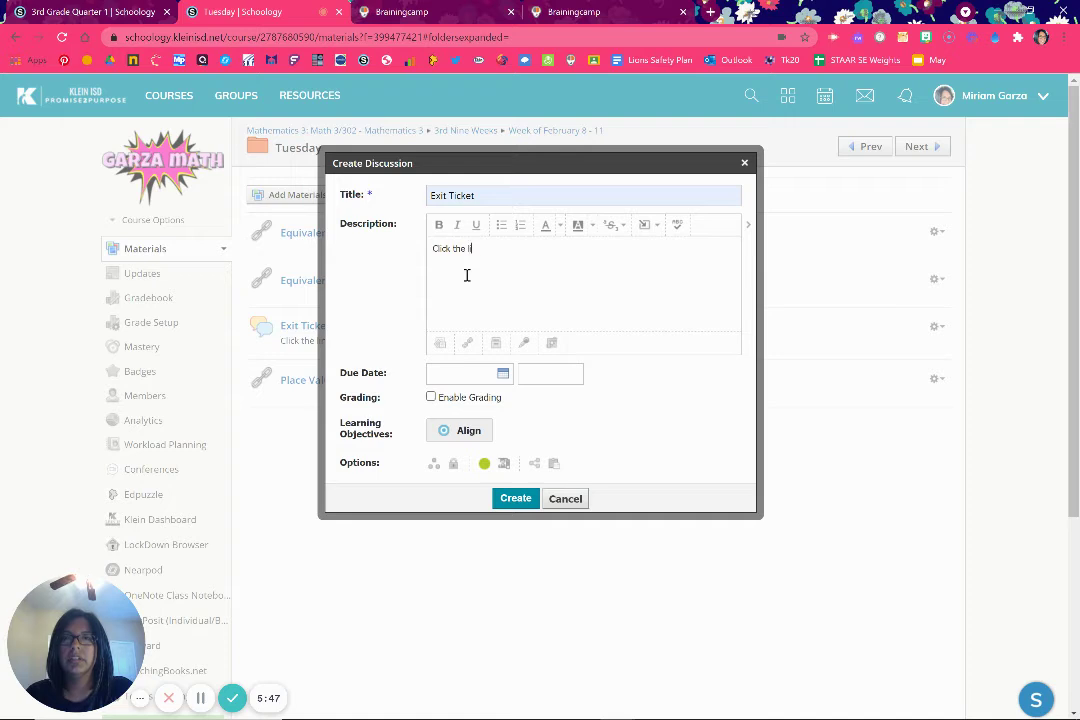
{"action": "type", "text": "o show your work and"}
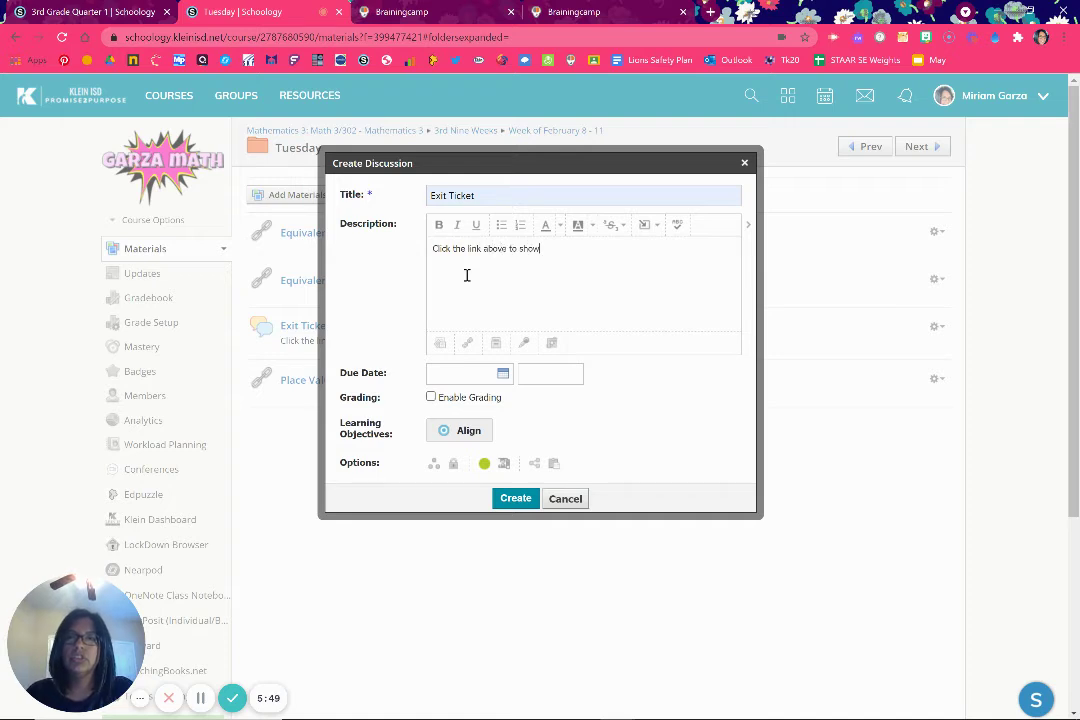
{"action": "key", "text": "BackSpace"}
{"action": "key", "text": "BackSpace"}
{"action": "key", "text": "BackSpace"}
{"action": "key", "text": "BackSpace"}
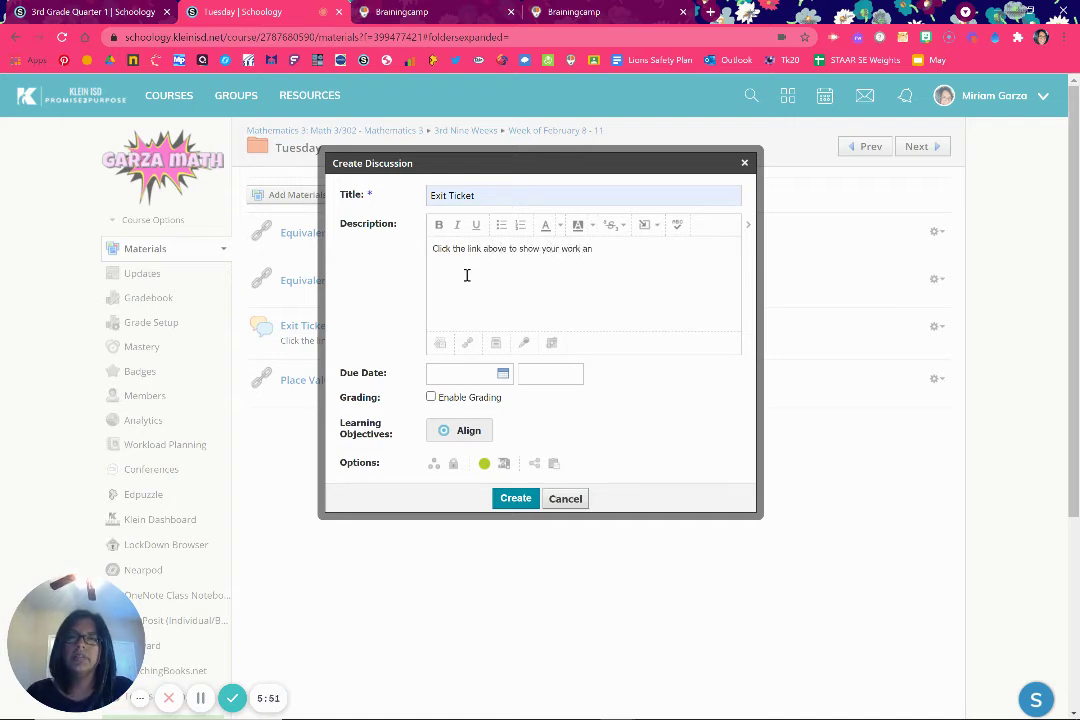
{"action": "type", "text": ". Copy"}
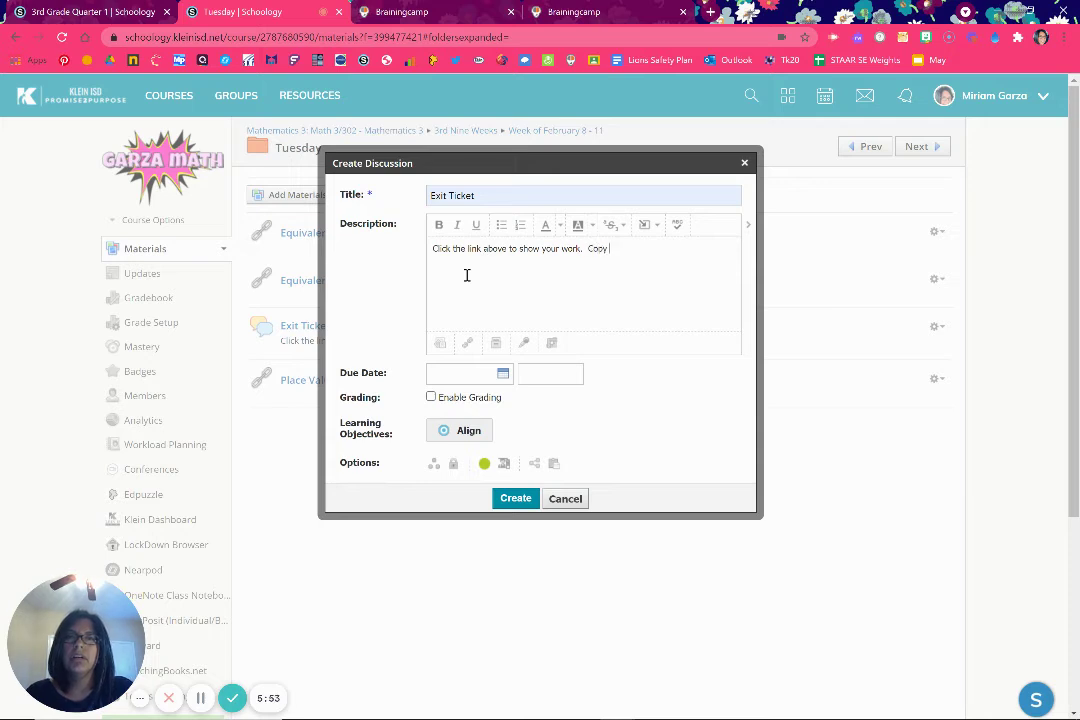
{"action": "type", "text": " your work and"}
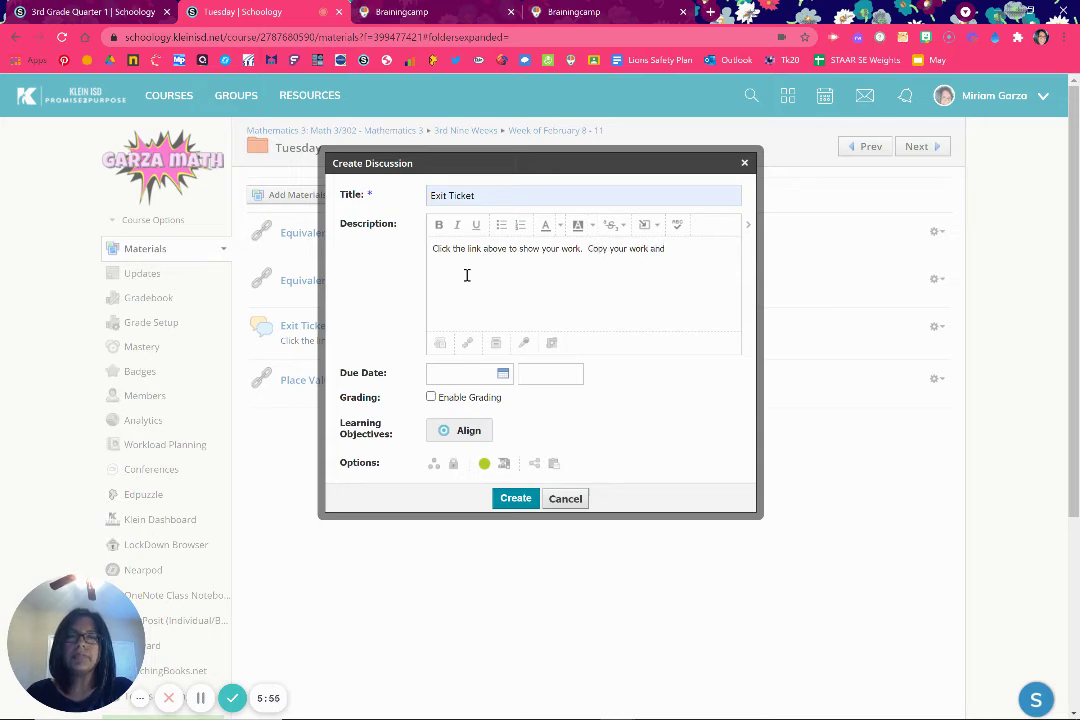
{"action": "type", "text": " paste the li"}
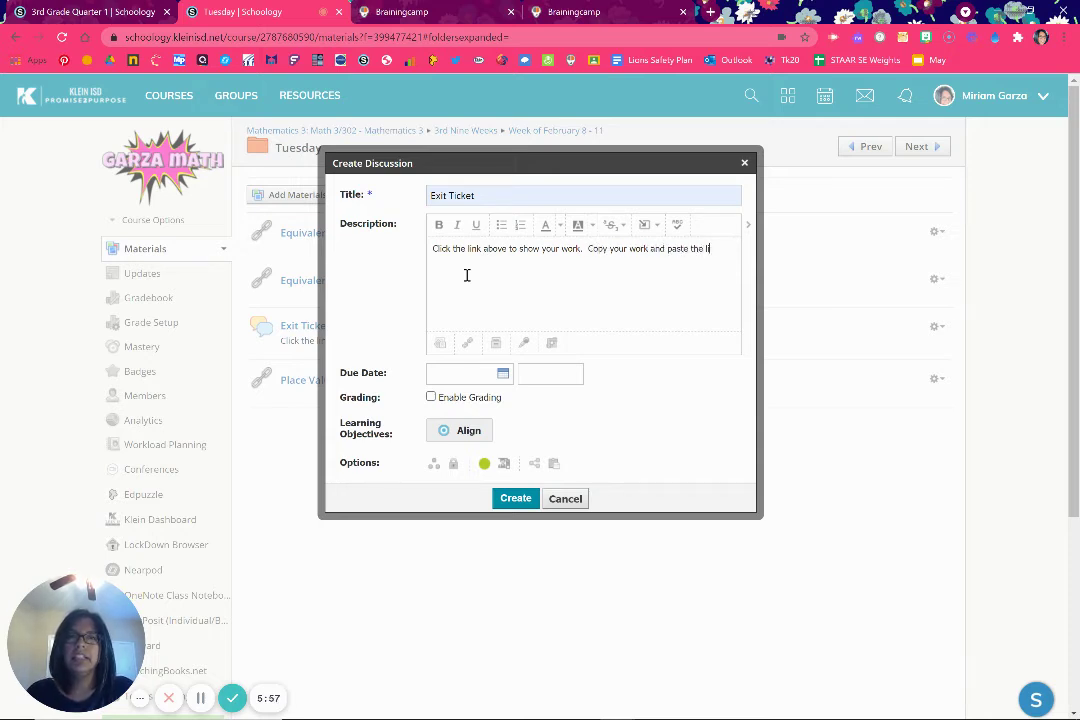
{"action": "type", "text": "nk in the discussion."}
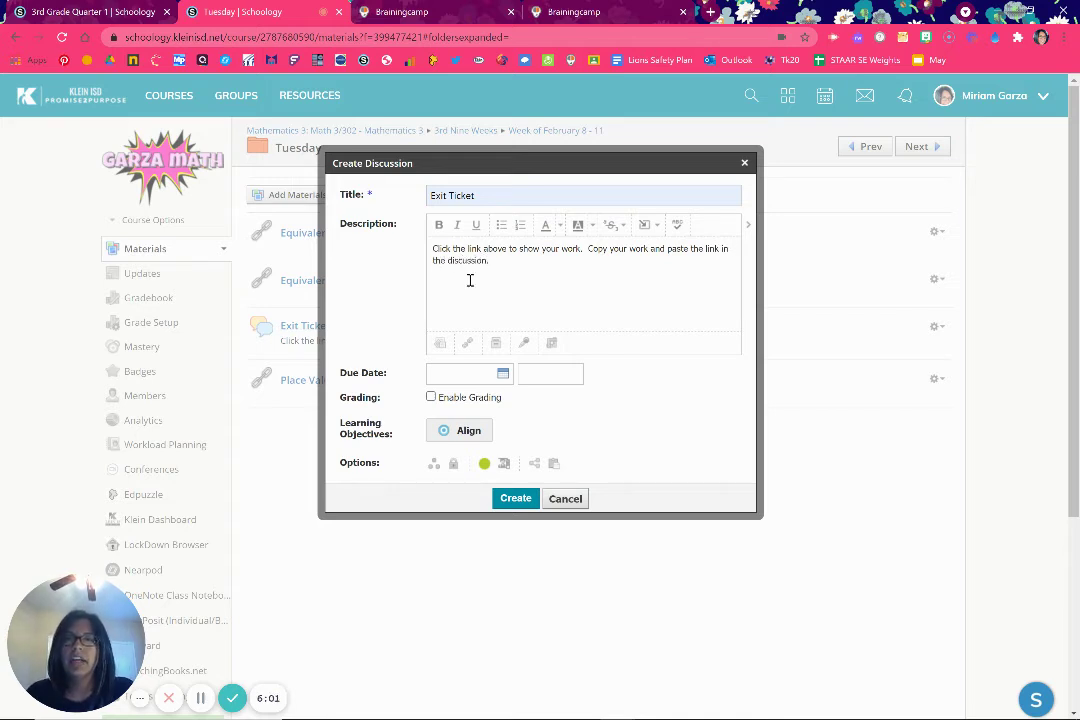
Require members to post before revealing other responses, and create the discussion
{"action": "left_click", "coordinate": [505, 465]}
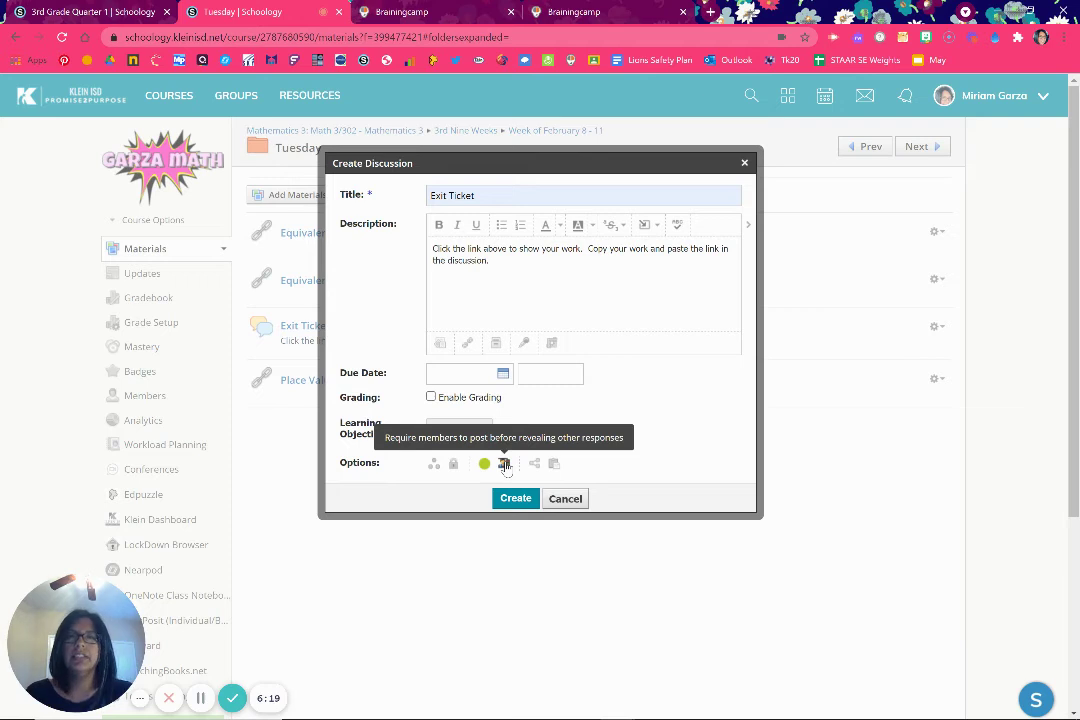
{"action": "left_click", "coordinate": [518, 500]}
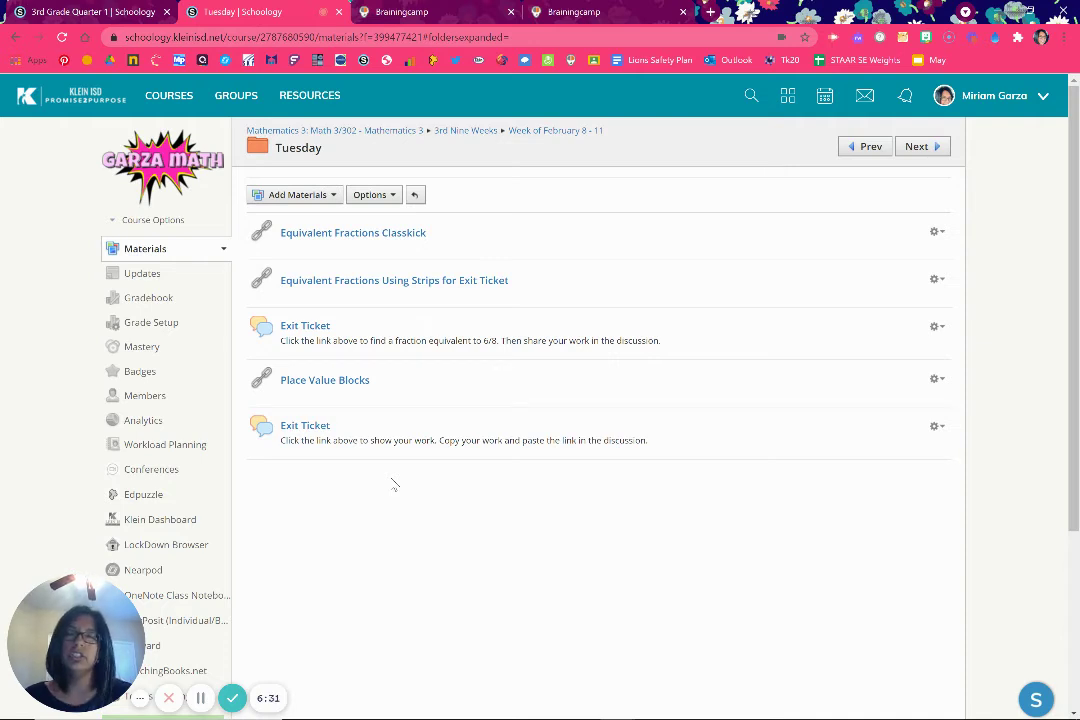
Open the Place Value Blocks link and build Way #1 with two thousands, three hundreds, two tens and one ones block
{"action": "left_click", "coordinate": [323, 384]}
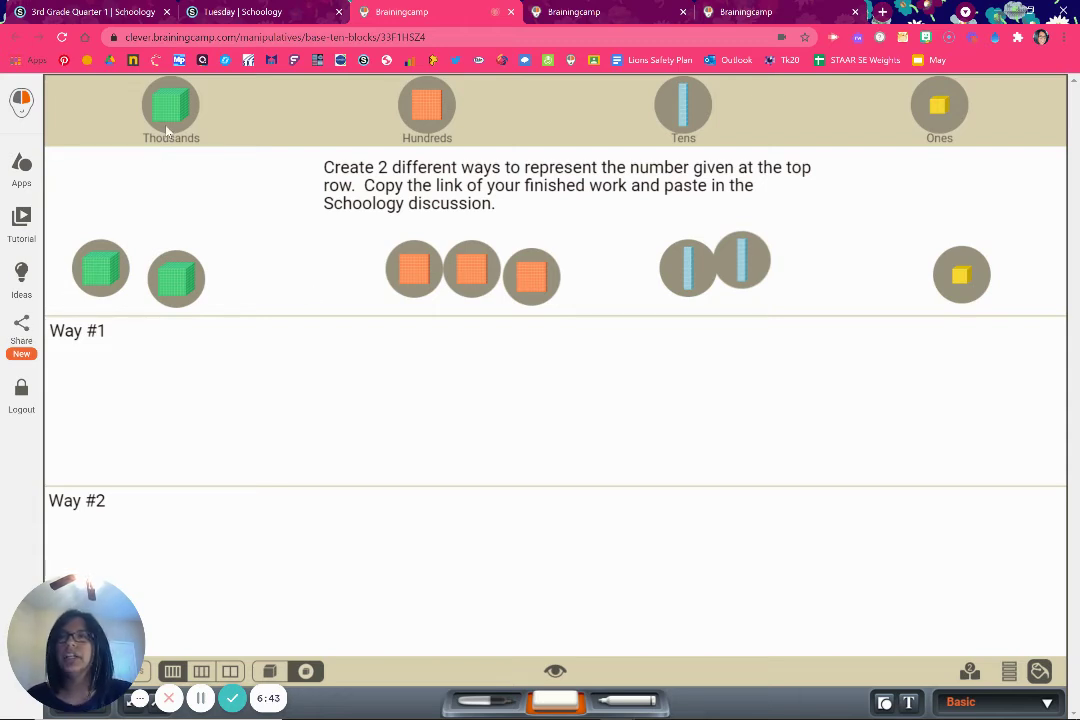
{"action": "left_click_drag", "start_coordinate": [142, 116], "coordinate": [91, 372]}
{"action": "left_click_drag", "start_coordinate": [168, 106], "coordinate": [166, 366]}
{"action": "left_click_drag", "start_coordinate": [426, 99], "coordinate": [377, 380]}
{"action": "left_click_drag", "start_coordinate": [422, 112], "coordinate": [445, 370]}
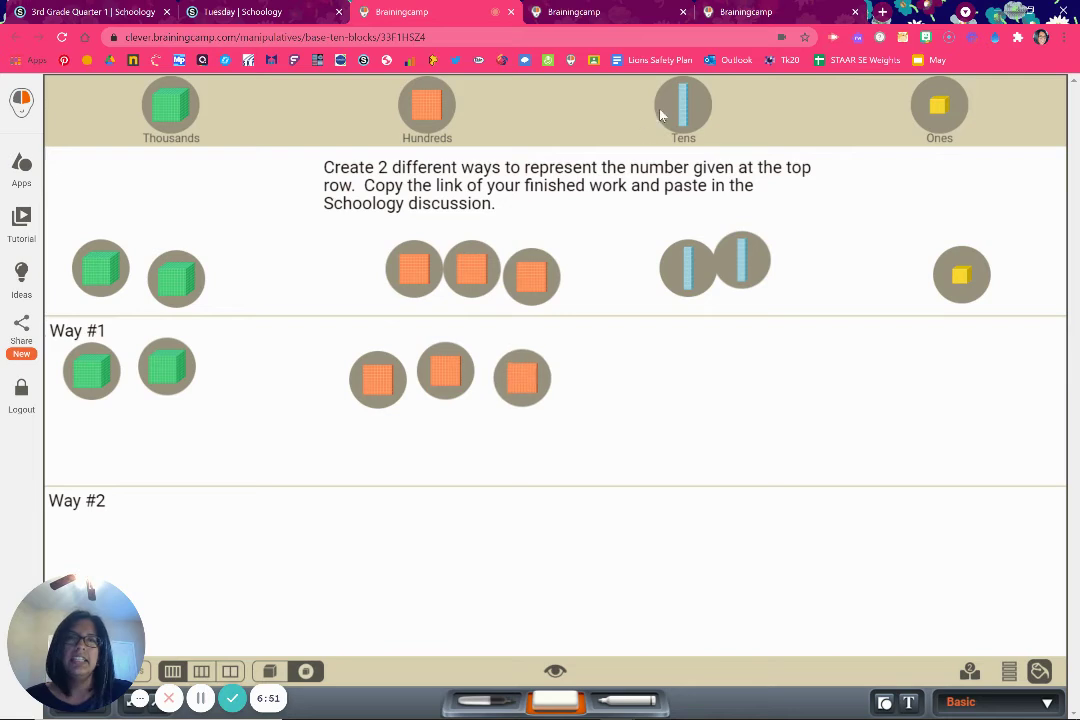
{"action": "left_click_drag", "start_coordinate": [660, 115], "coordinate": [664, 372]}
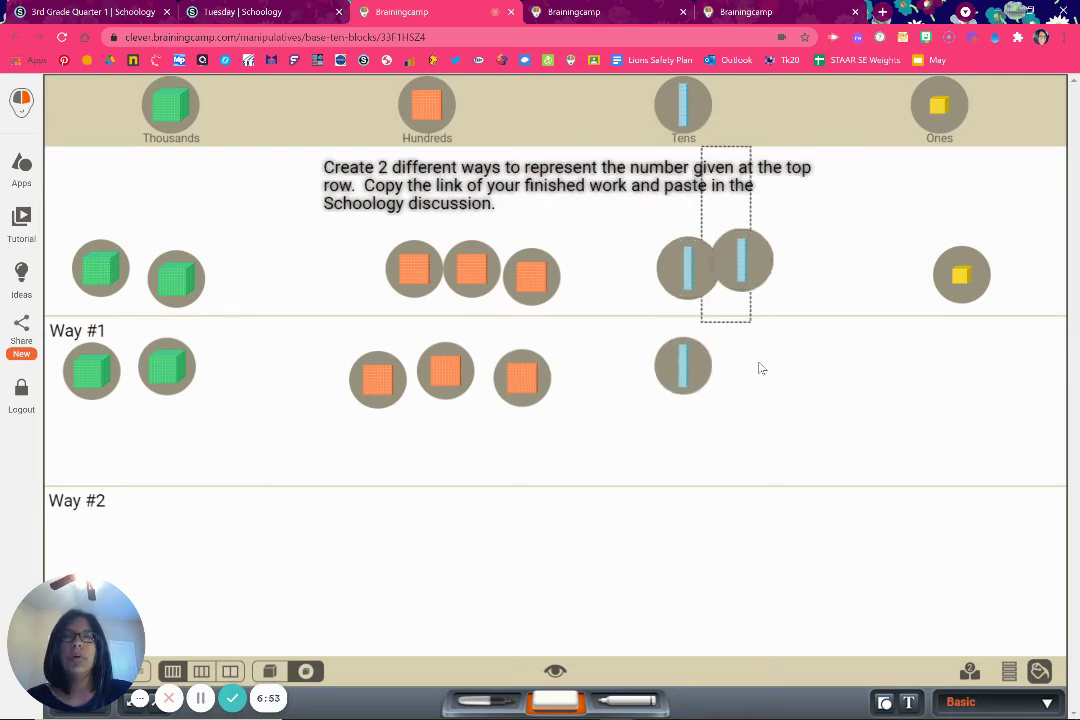
{"action": "left_click_drag", "start_coordinate": [758, 362], "coordinate": [753, 392]}
{"action": "left_click", "coordinate": [851, 247]}
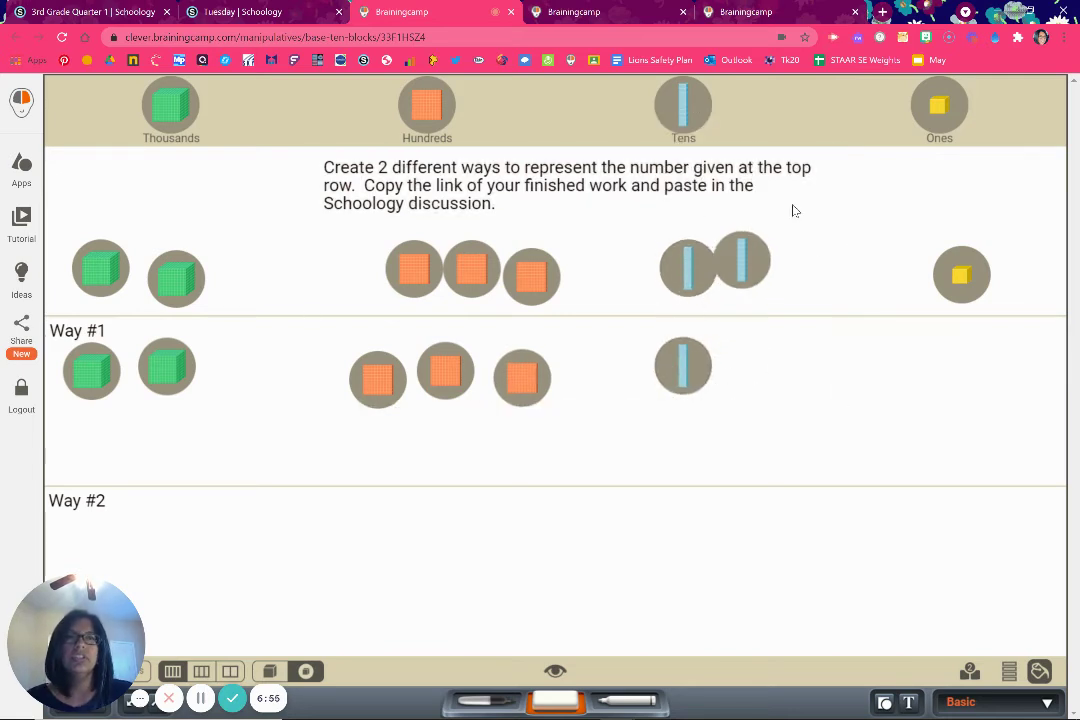
{"action": "left_click_drag", "start_coordinate": [683, 105], "coordinate": [743, 355]}
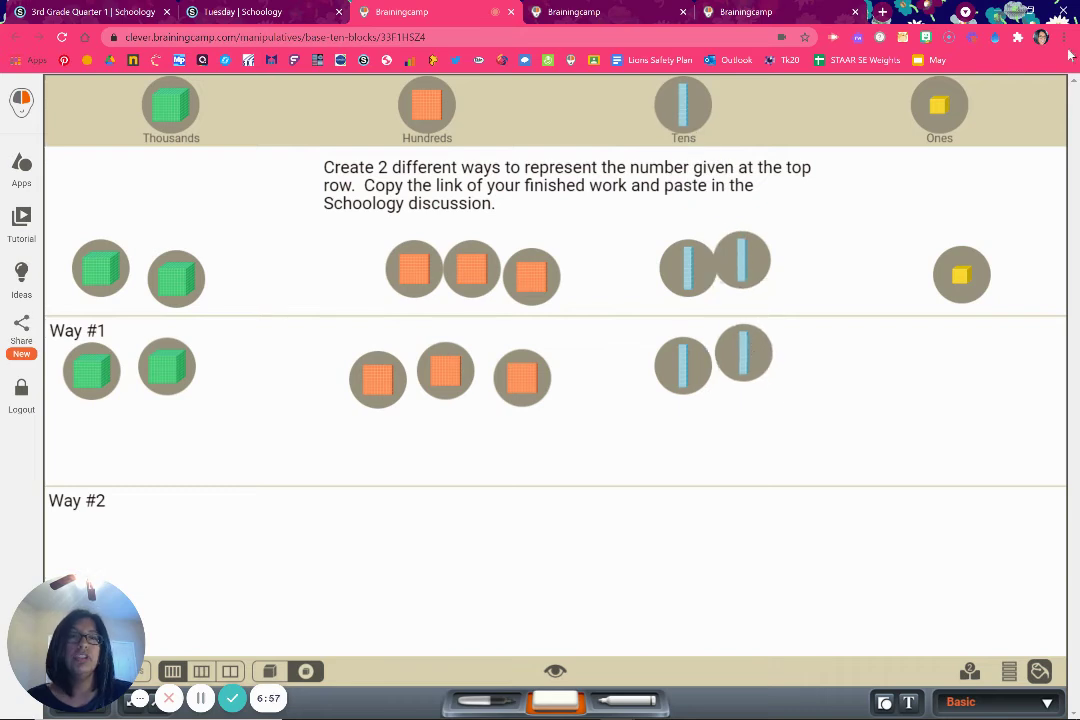
{"action": "left_click_drag", "start_coordinate": [940, 108], "coordinate": [974, 360]}
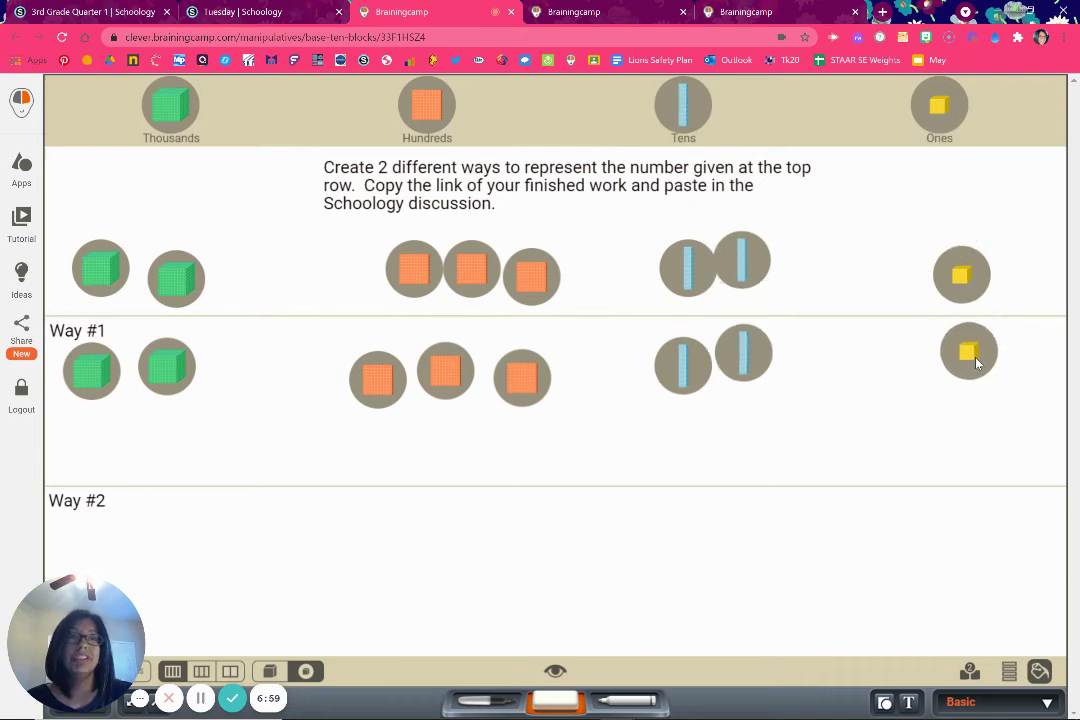
Break the second tens block in Way #1 into ones and move all ten into the ones area
{"action": "left_click", "coordinate": [745, 358]}
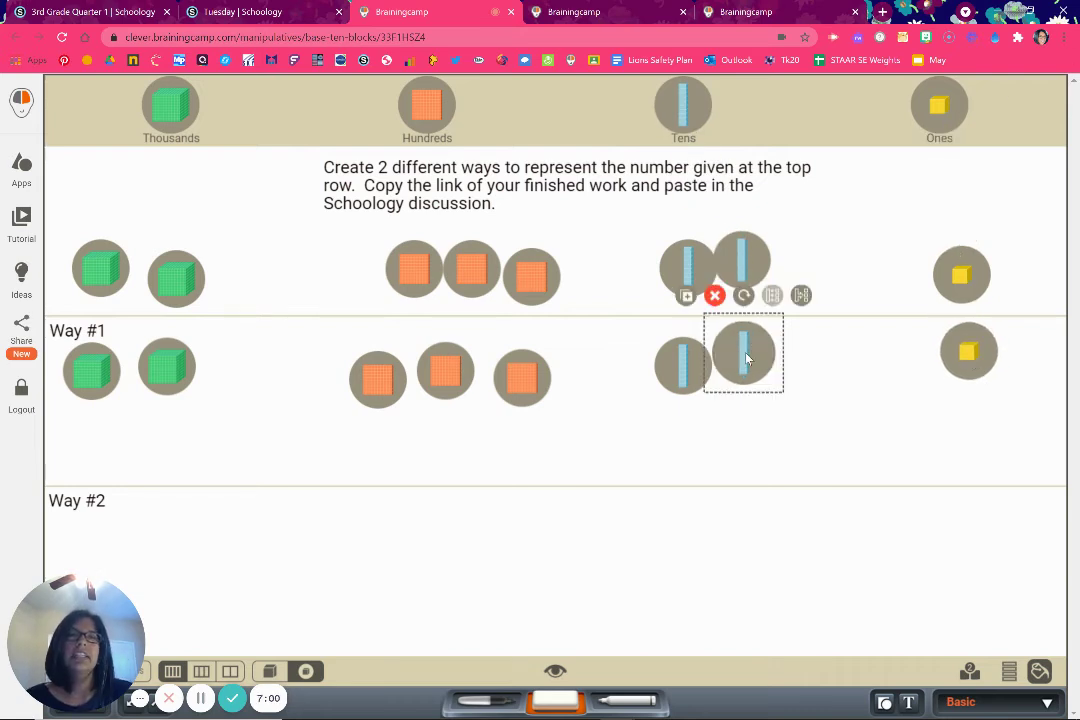
{"action": "left_click", "coordinate": [801, 296]}
{"action": "left_click_drag", "start_coordinate": [773, 246], "coordinate": [902, 355]}
{"action": "left_click_drag", "start_coordinate": [733, 248], "coordinate": [970, 395]}
{"action": "left_click_drag", "start_coordinate": [771, 296], "coordinate": [910, 410]}
{"action": "left_click_drag", "start_coordinate": [779, 350], "coordinate": [986, 447]}
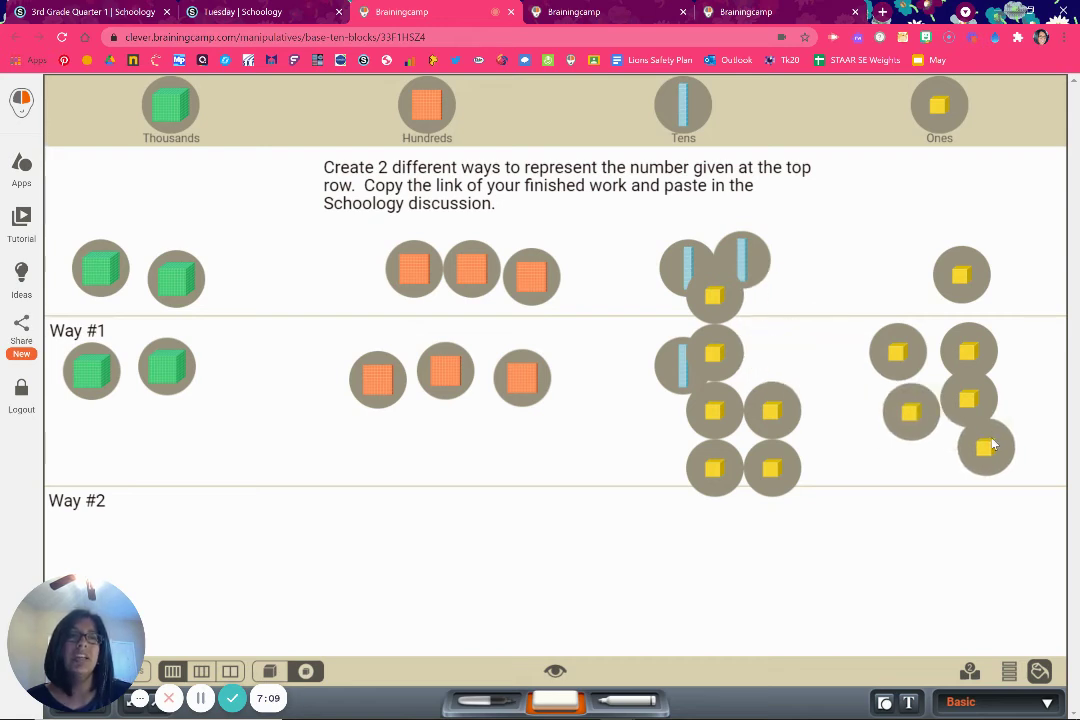
{"action": "left_click_drag", "start_coordinate": [718, 306], "coordinate": [855, 390]}
{"action": "left_click_drag", "start_coordinate": [786, 411], "coordinate": [885, 452]}
{"action": "left_click_drag", "start_coordinate": [778, 466], "coordinate": [832, 418]}
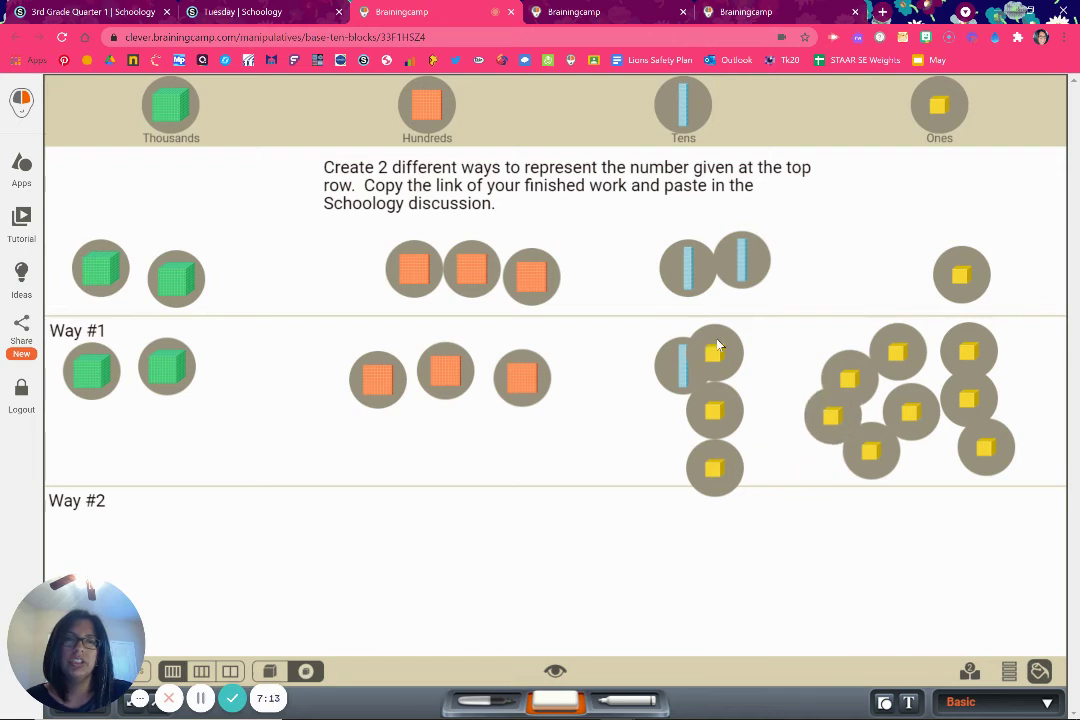
{"action": "left_click_drag", "start_coordinate": [713, 353], "coordinate": [797, 350]}
{"action": "left_click_drag", "start_coordinate": [727, 397], "coordinate": [780, 390]}
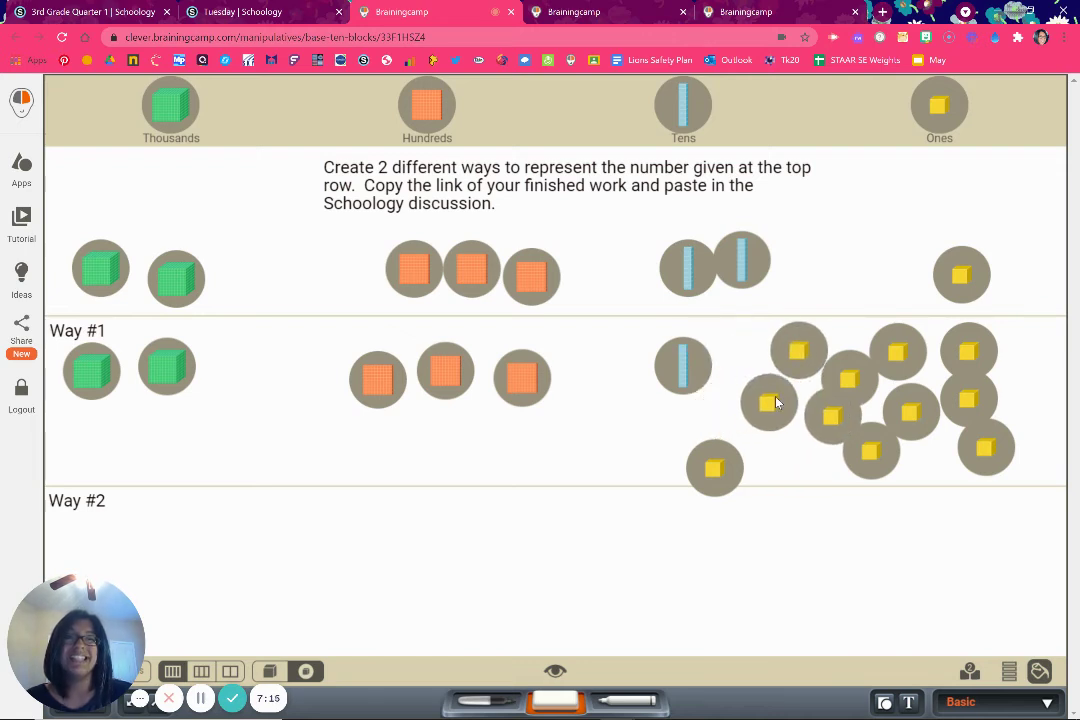
{"action": "left_click_drag", "start_coordinate": [718, 466], "coordinate": [788, 454]}
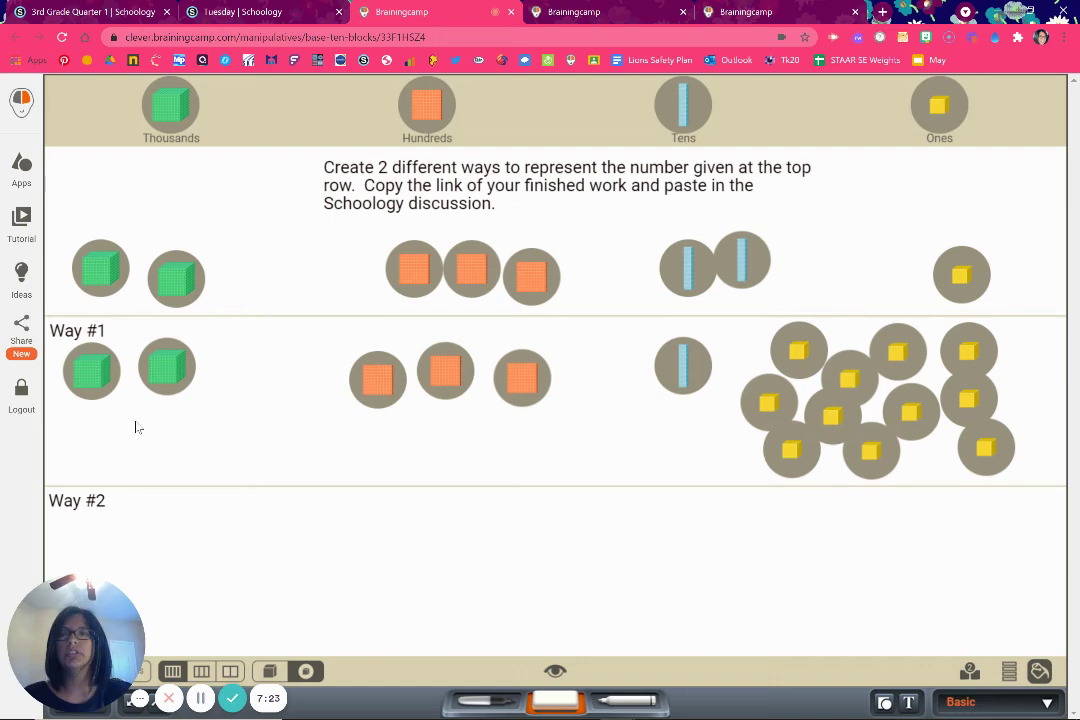
Copy the share link of the worked activity and paste it into a comment in Schoology's new Exit Ticket discussion
{"action": "left_click", "coordinate": [21, 326]}
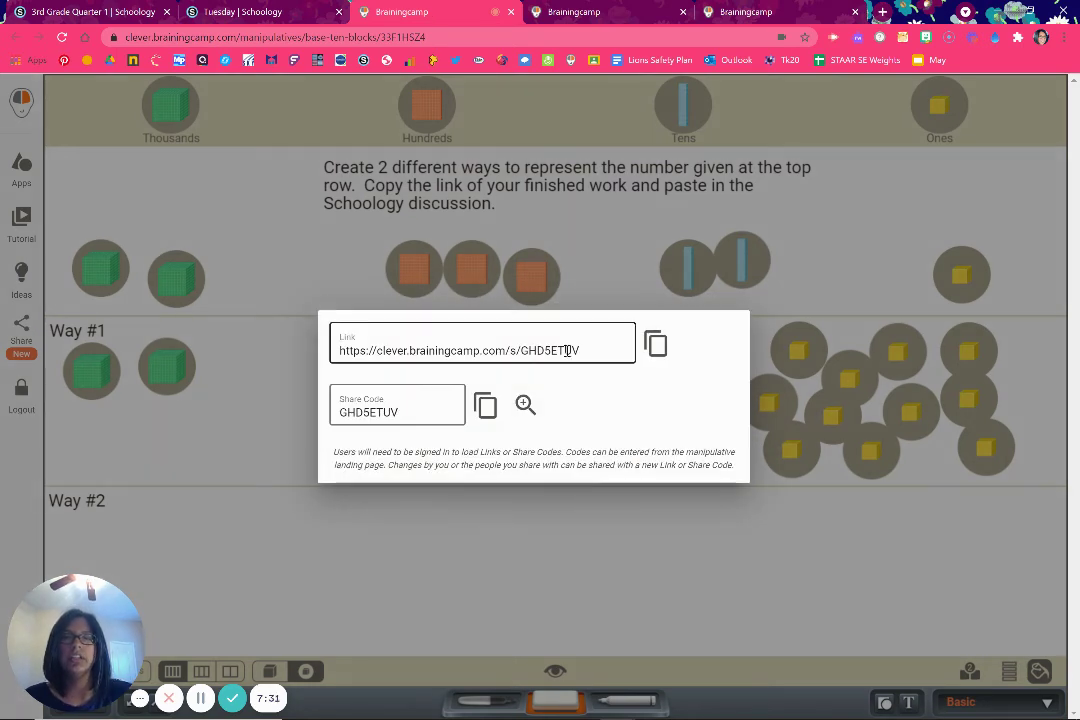
{"action": "left_click", "coordinate": [656, 346]}
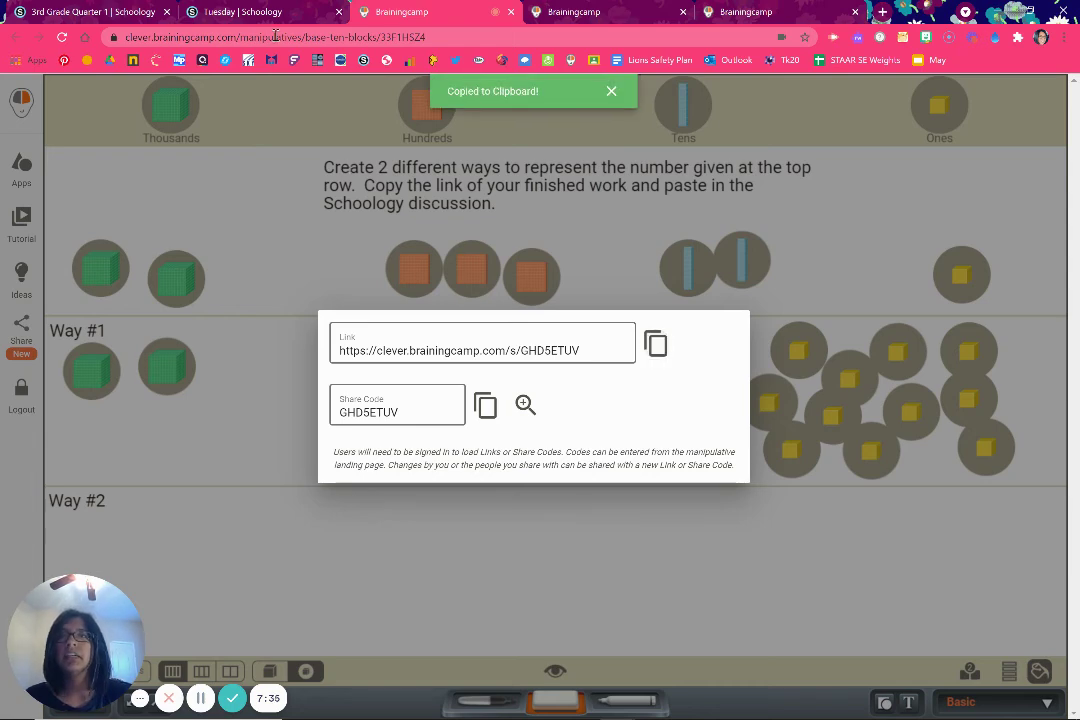
{"action": "left_click", "coordinate": [240, 12]}
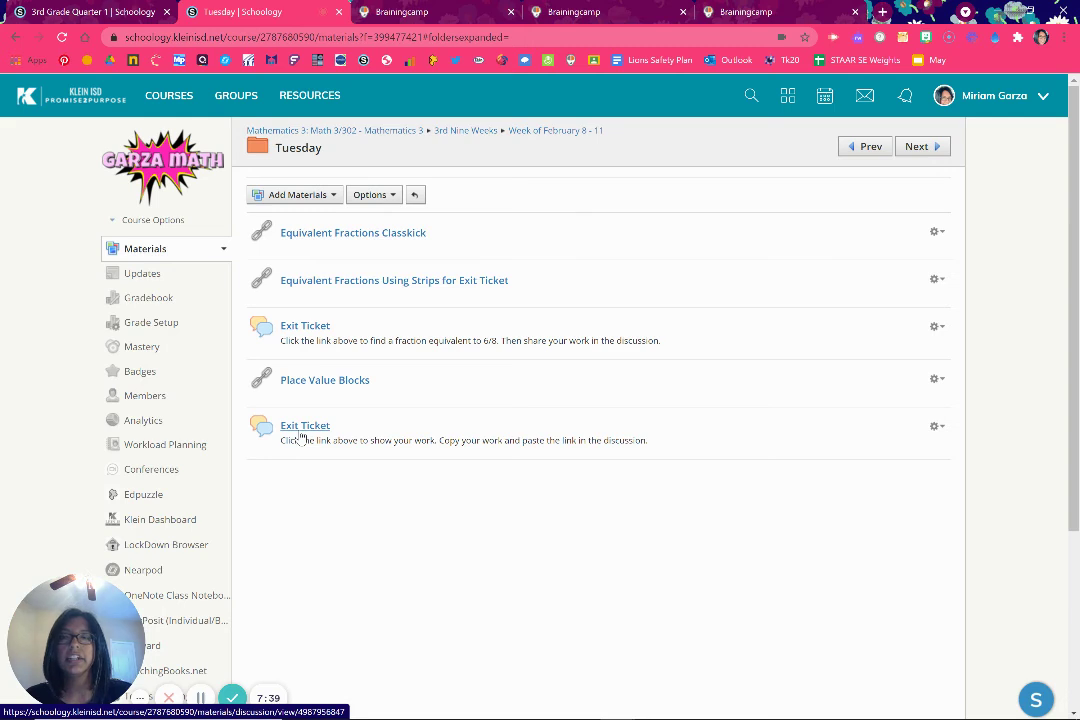
{"action": "left_click", "coordinate": [301, 434]}
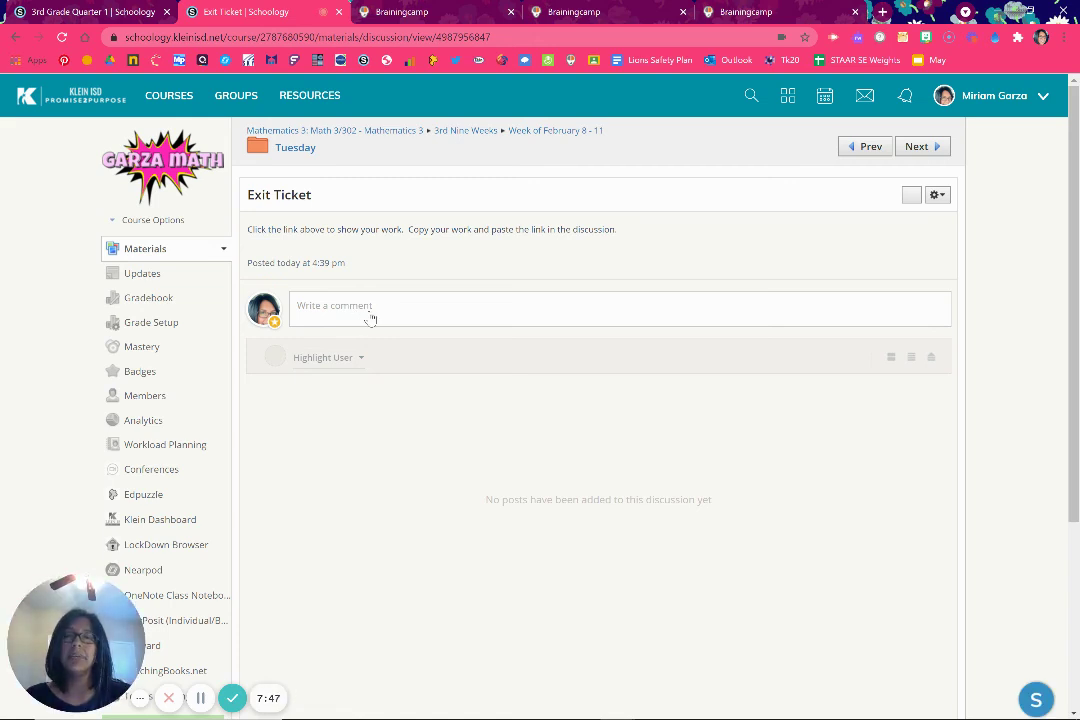
{"action": "left_click", "coordinate": [371, 319]}
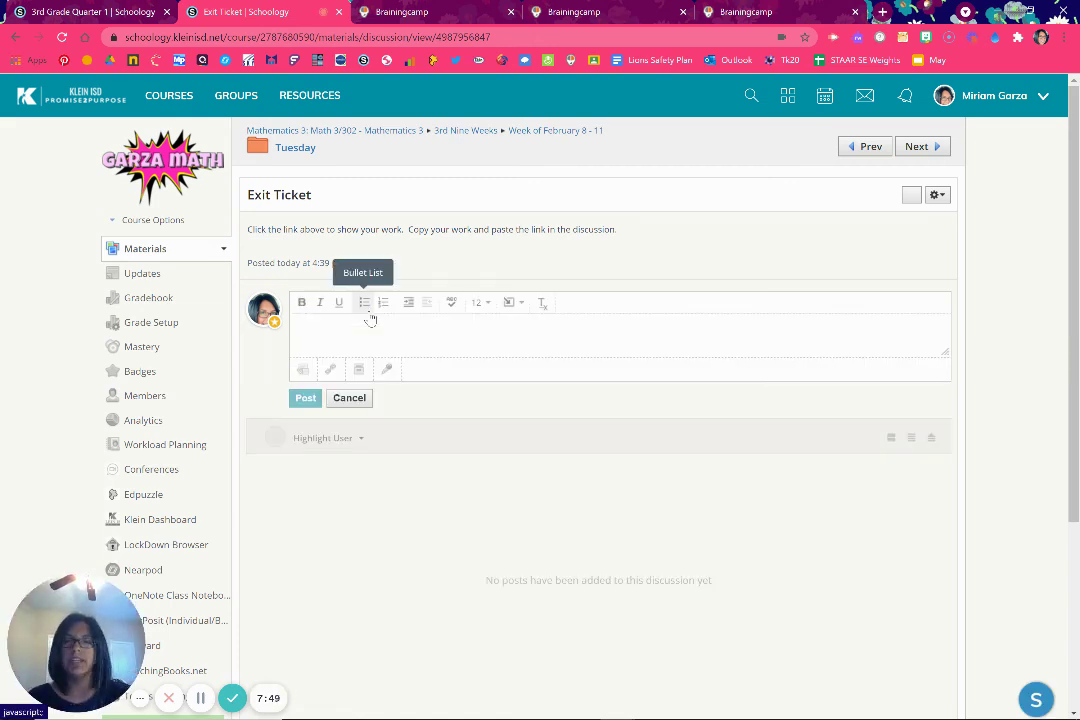
{"action": "key", "text": "ctrl+v"}
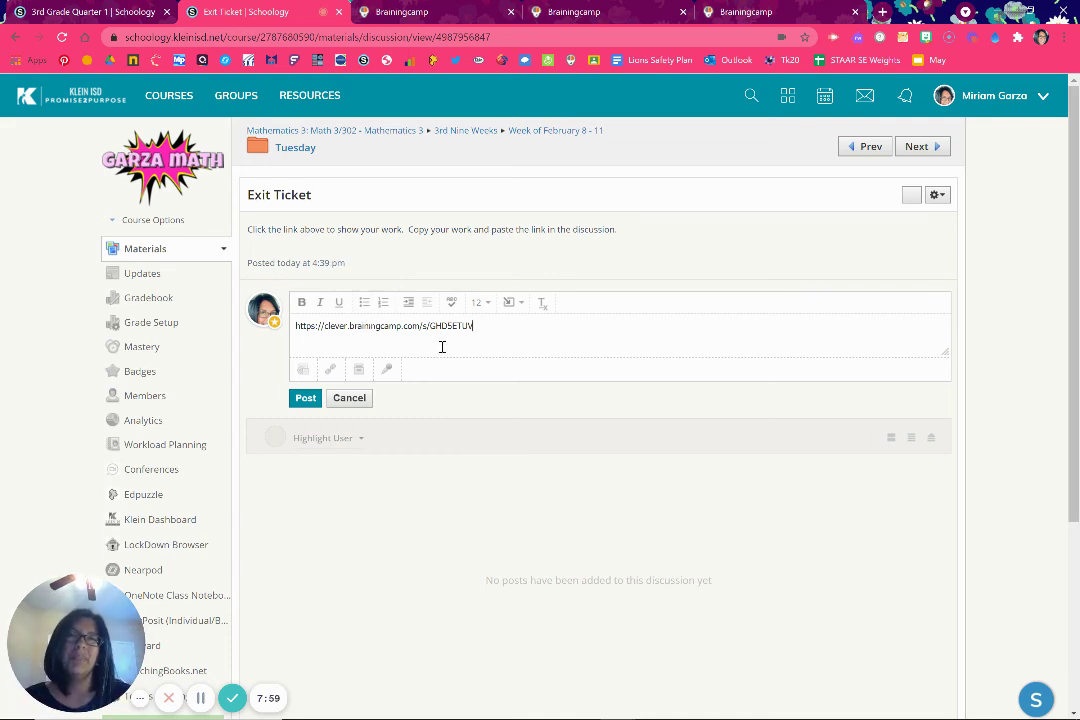
Attach the copied Brainingcamp work link to the Exit Ticket comment with the title My work, and post the comment
{"action": "left_click_drag", "start_coordinate": [487, 335], "coordinate": [293, 349]}
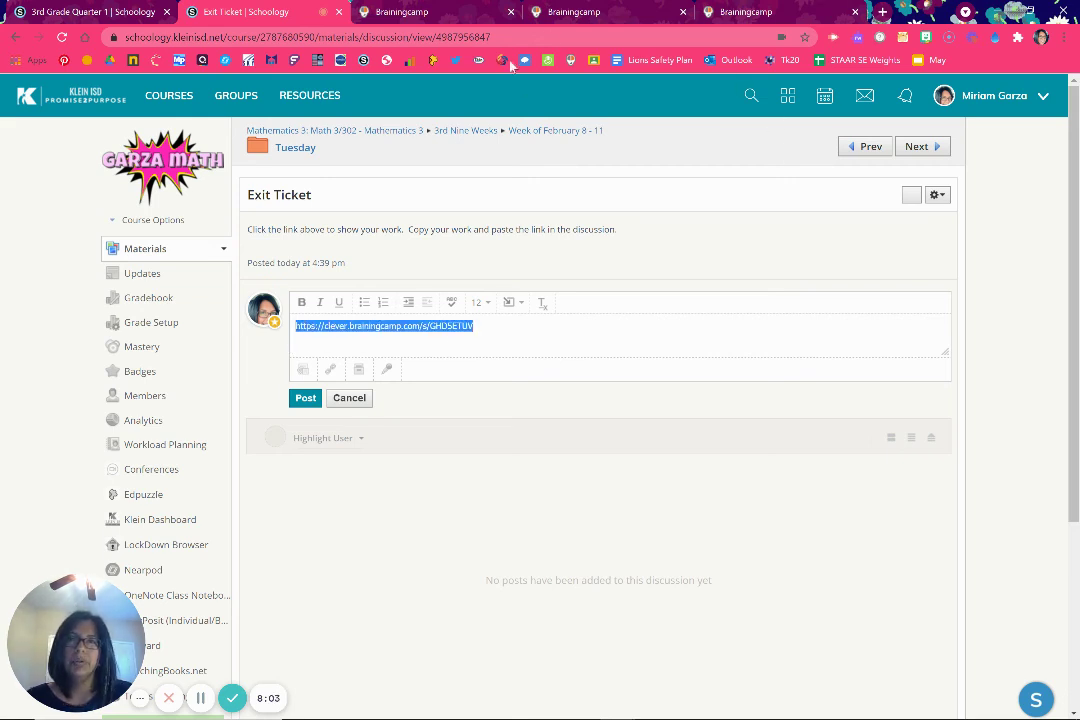
{"action": "left_click", "coordinate": [502, 326]}
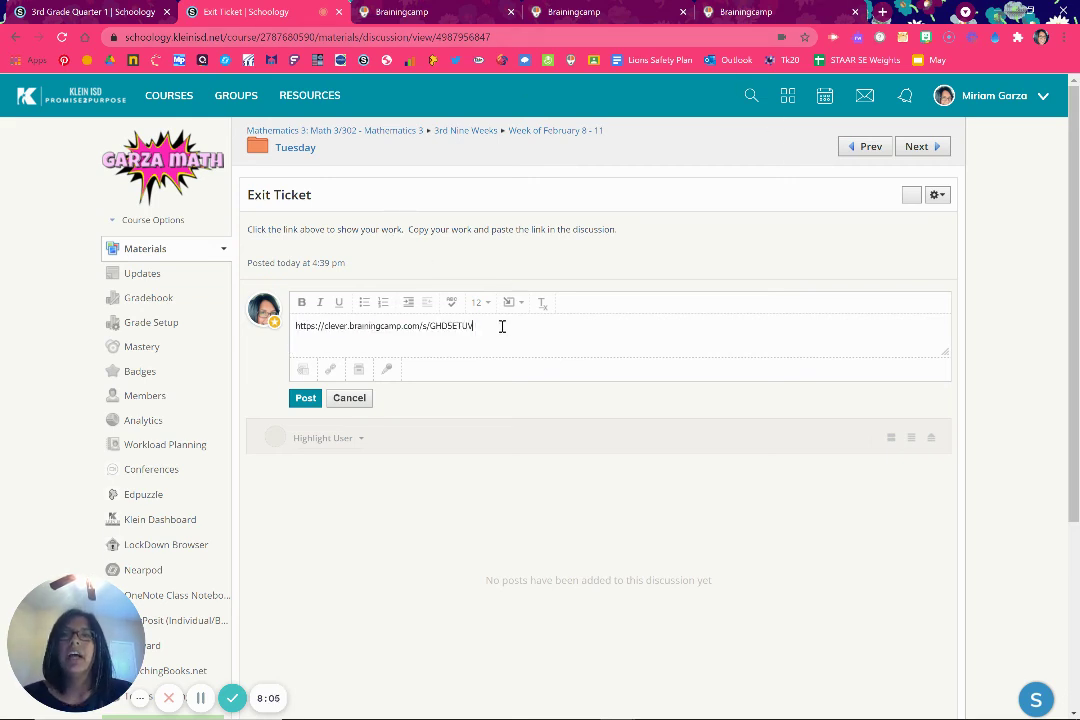
{"action": "left_click", "coordinate": [328, 371]}
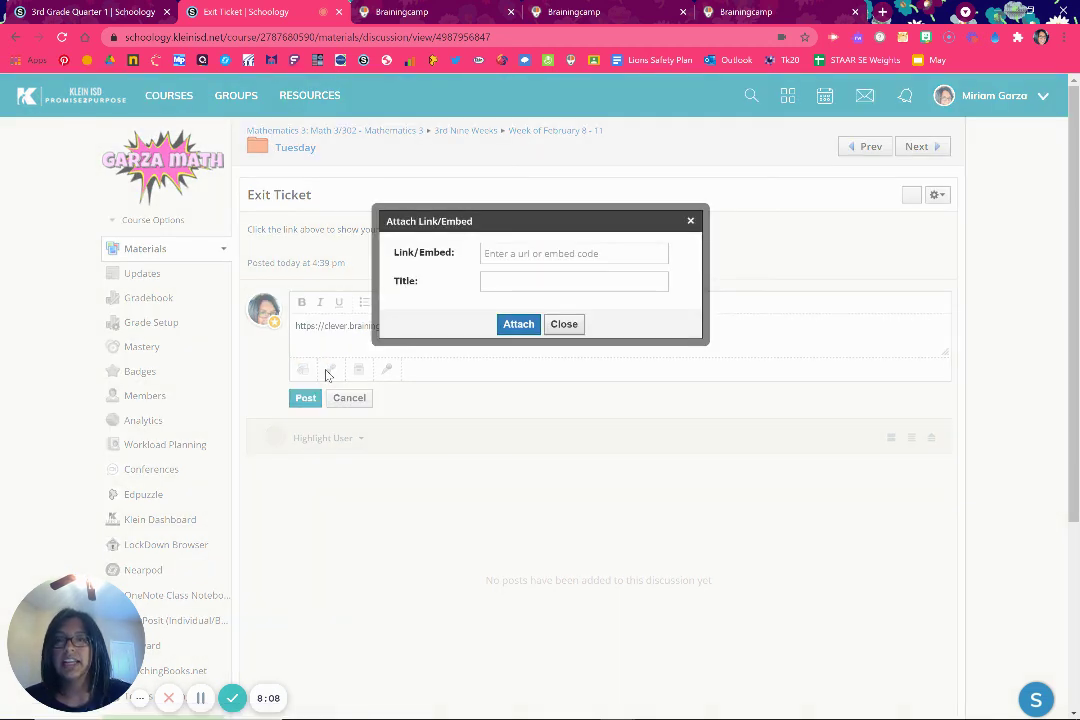
{"action": "left_click", "coordinate": [516, 252]}
{"action": "key", "text": "ctrl+v"}
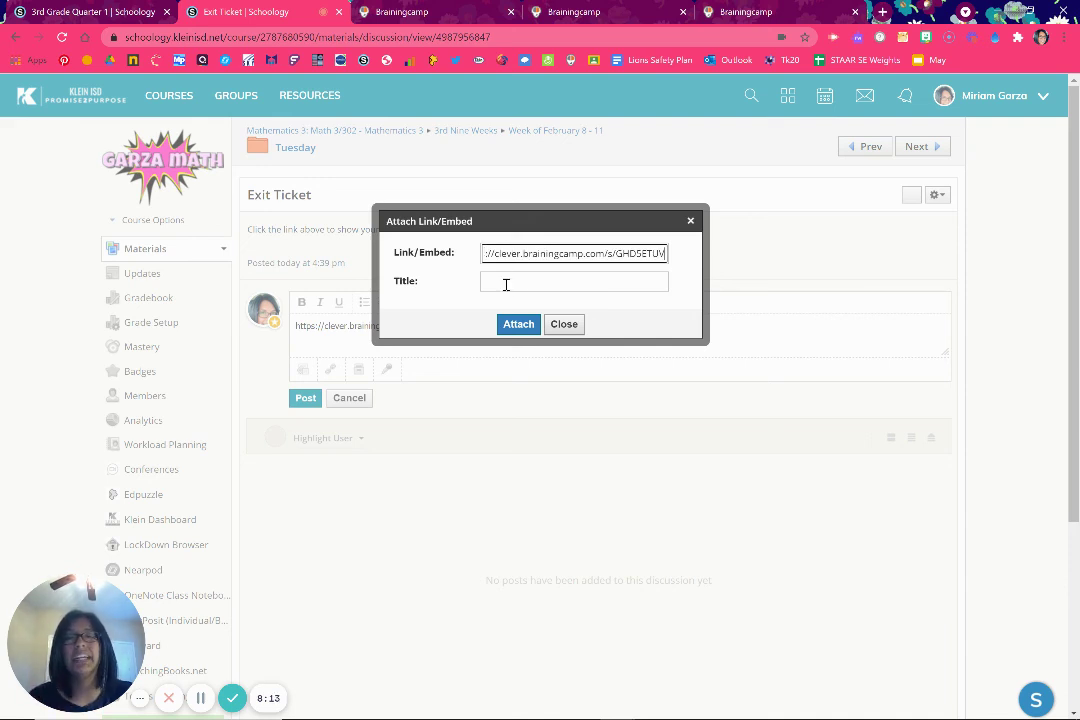
{"action": "left_click", "coordinate": [506, 285]}
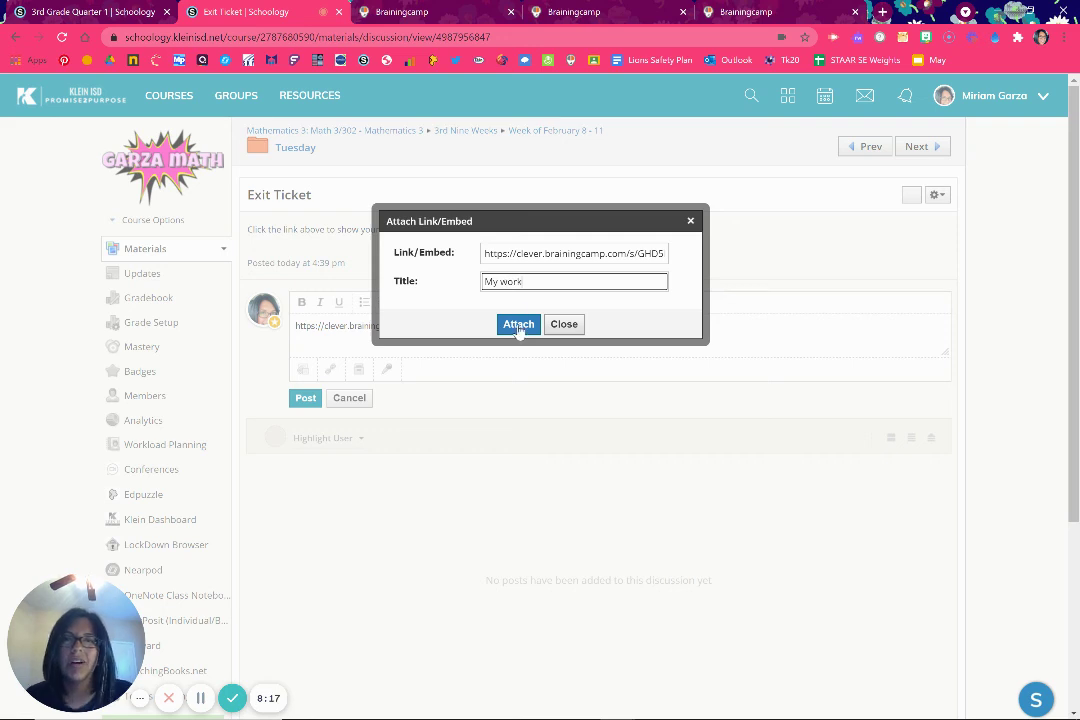
{"action": "left_click", "coordinate": [518, 324]}
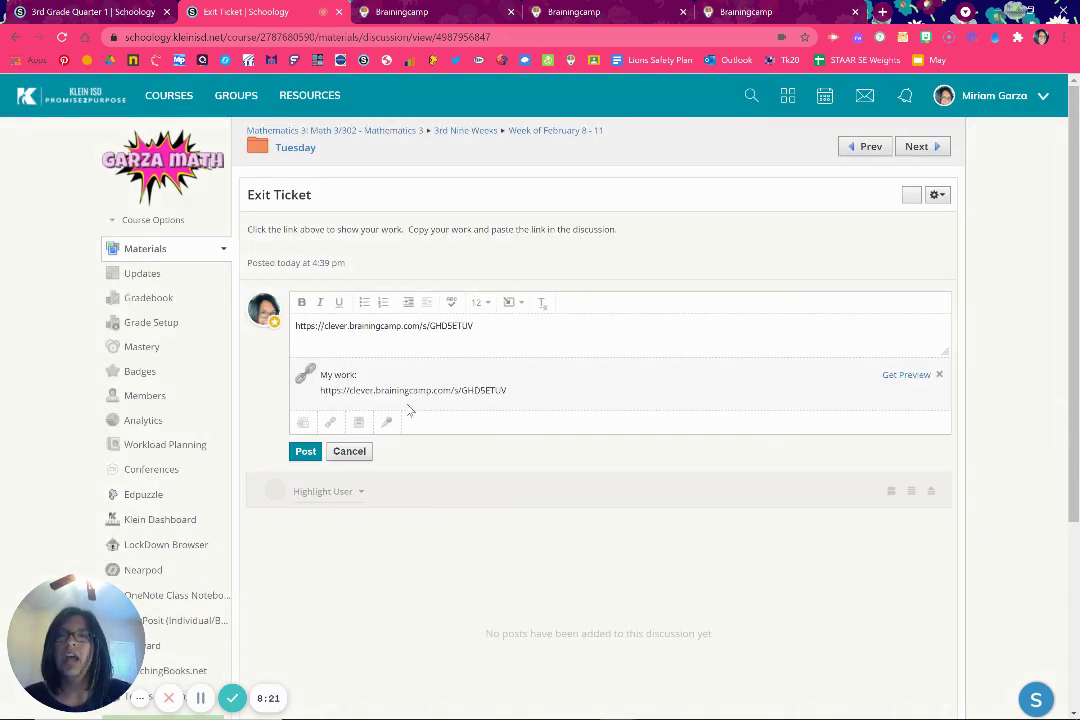
{"action": "left_click", "coordinate": [305, 451]}
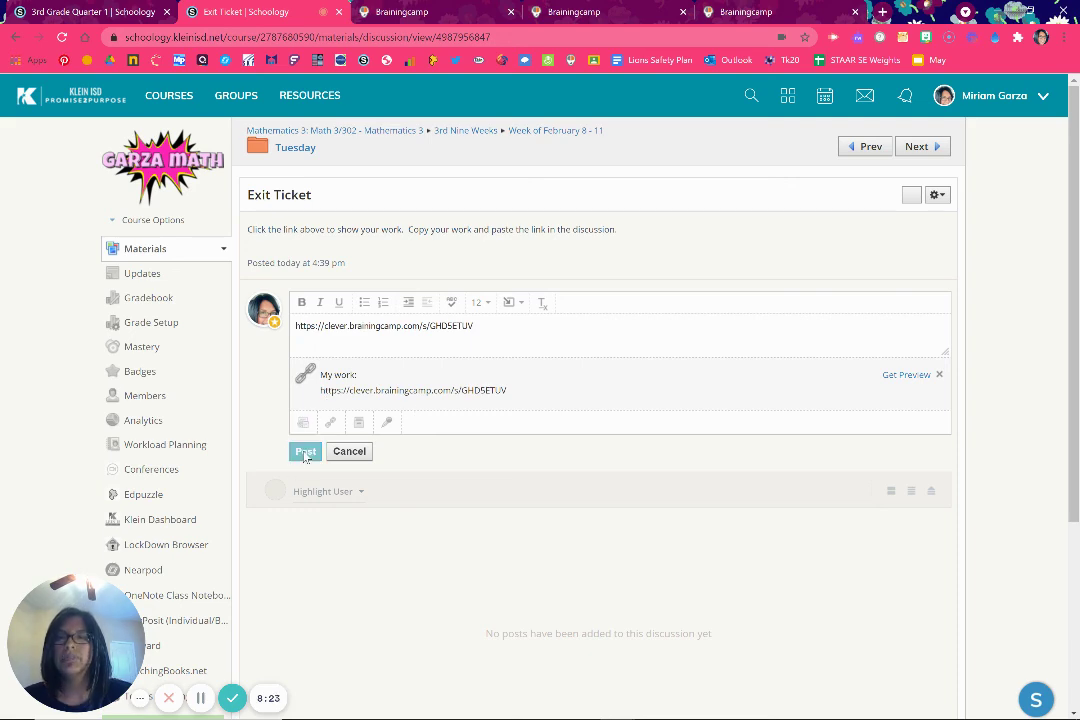
Open the attached My work link from the posted Exit Ticket comment to view the submitted work
{"action": "scroll", "coordinate": [306, 458], "scroll_direction": "down", "scroll_amount": 3}
{"action": "scroll", "coordinate": [434, 424], "scroll_direction": "up", "scroll_amount": 2}
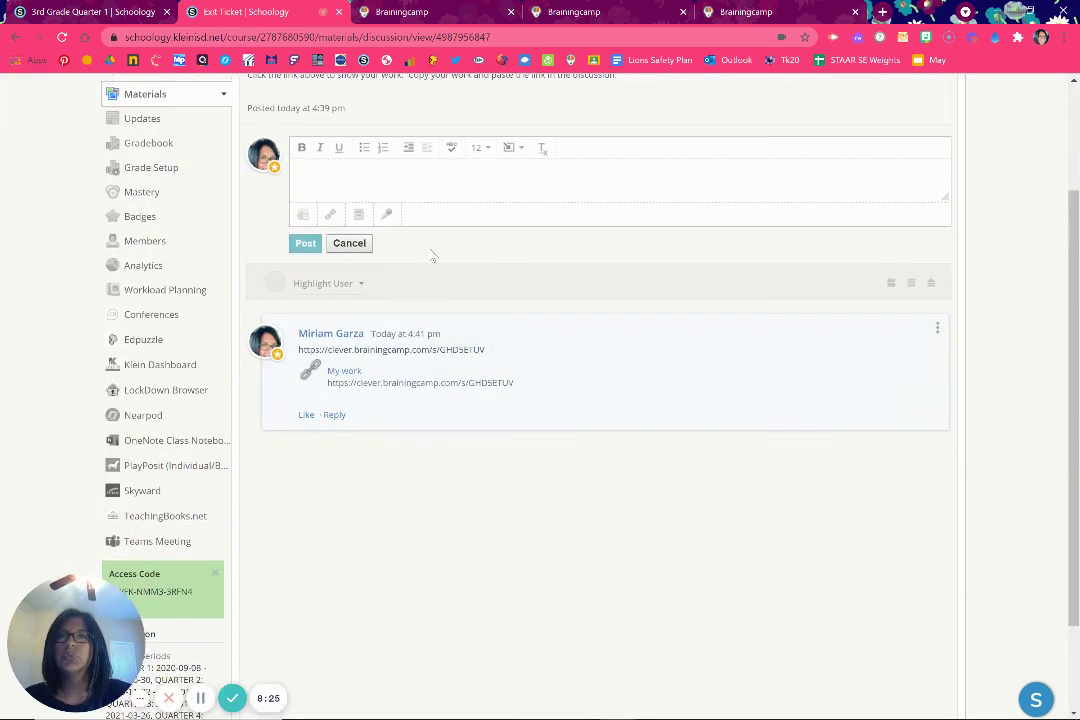
{"action": "scroll", "coordinate": [440, 515], "scroll_direction": "down", "scroll_amount": 1}
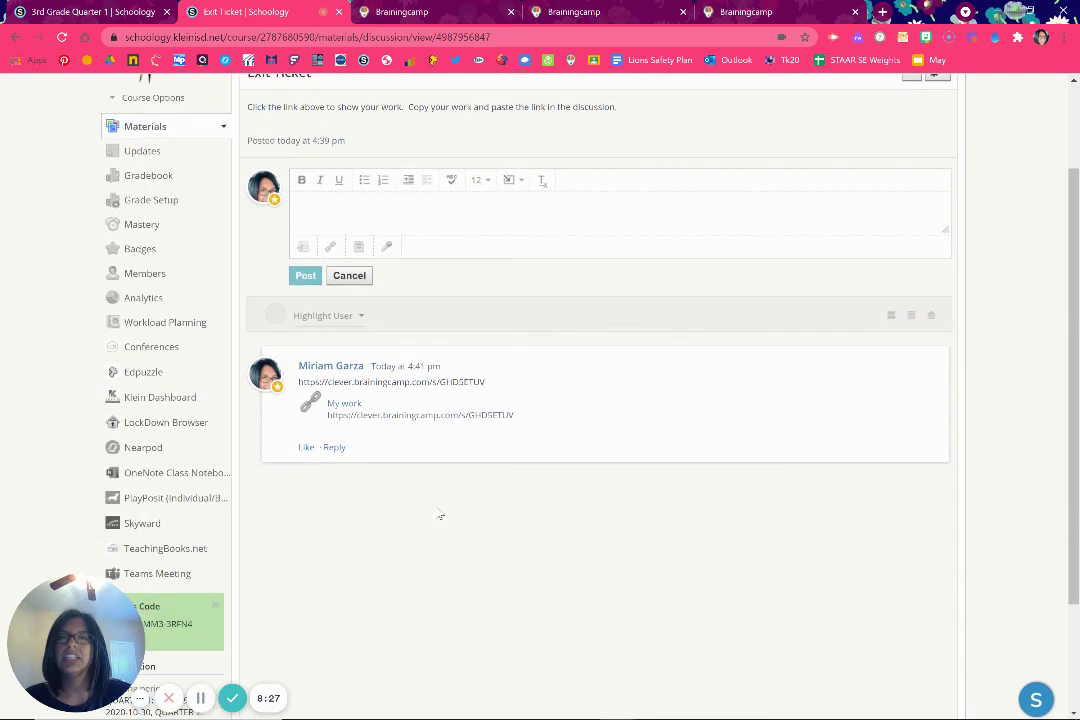
{"action": "left_click", "coordinate": [338, 407]}
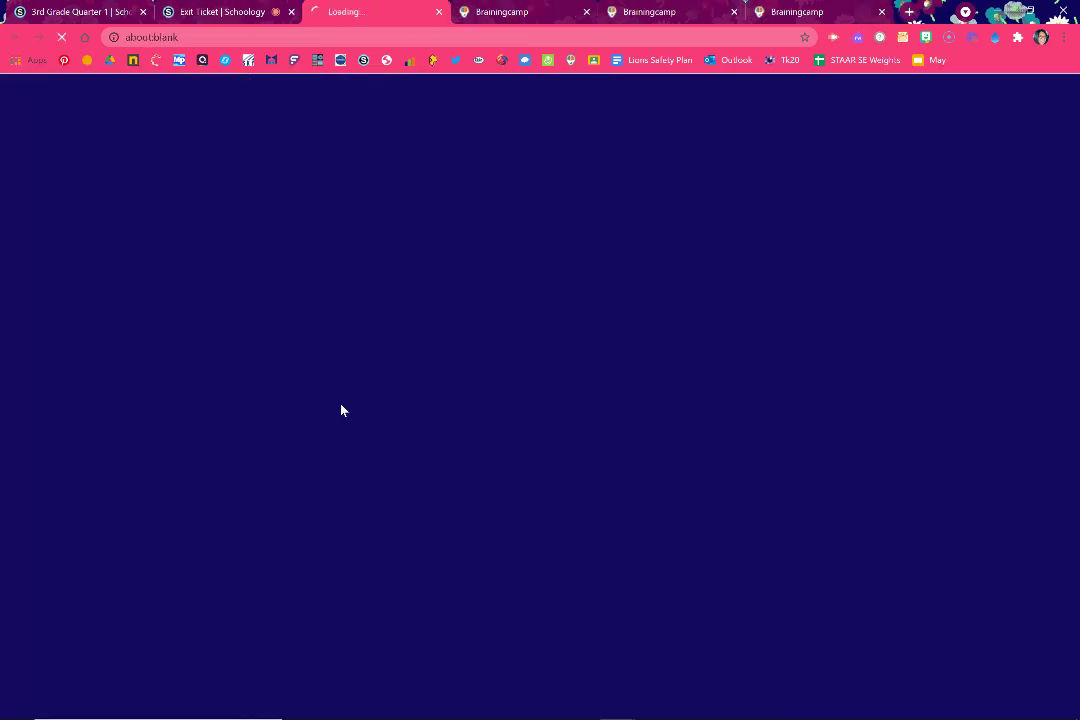